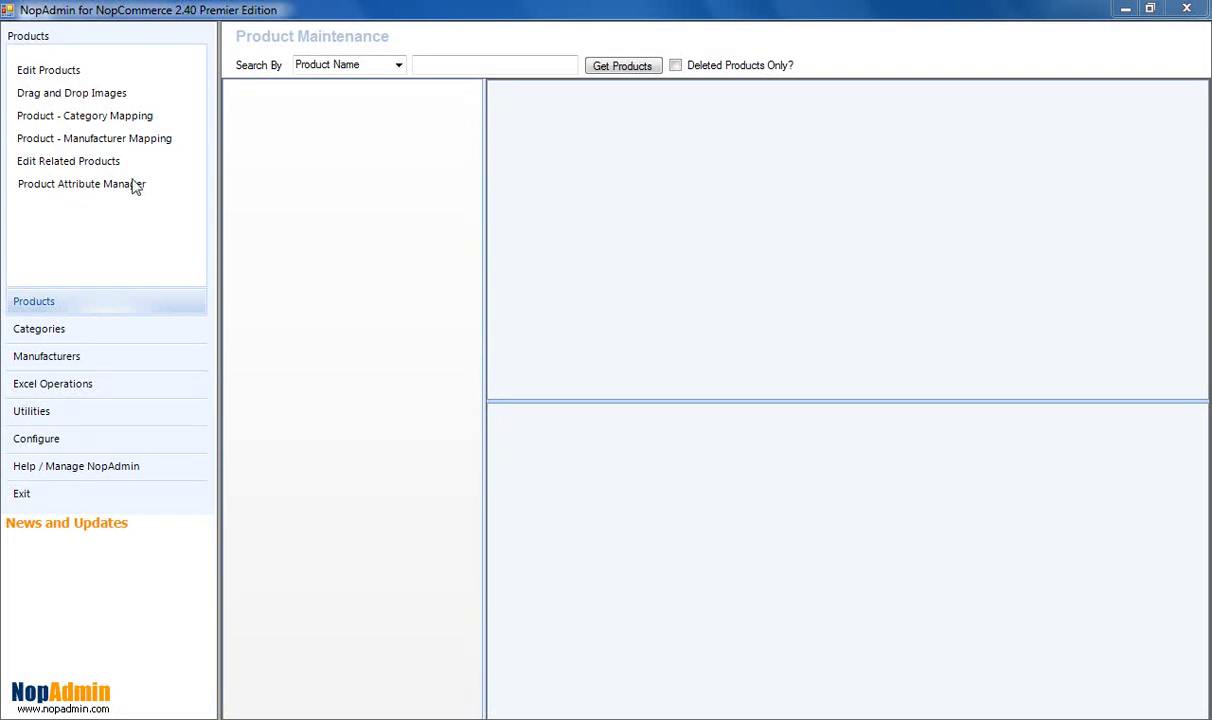
In the Product Attribute Manager, list products matching 'product' and load all 14 attribute groups.
left_click(80, 186)
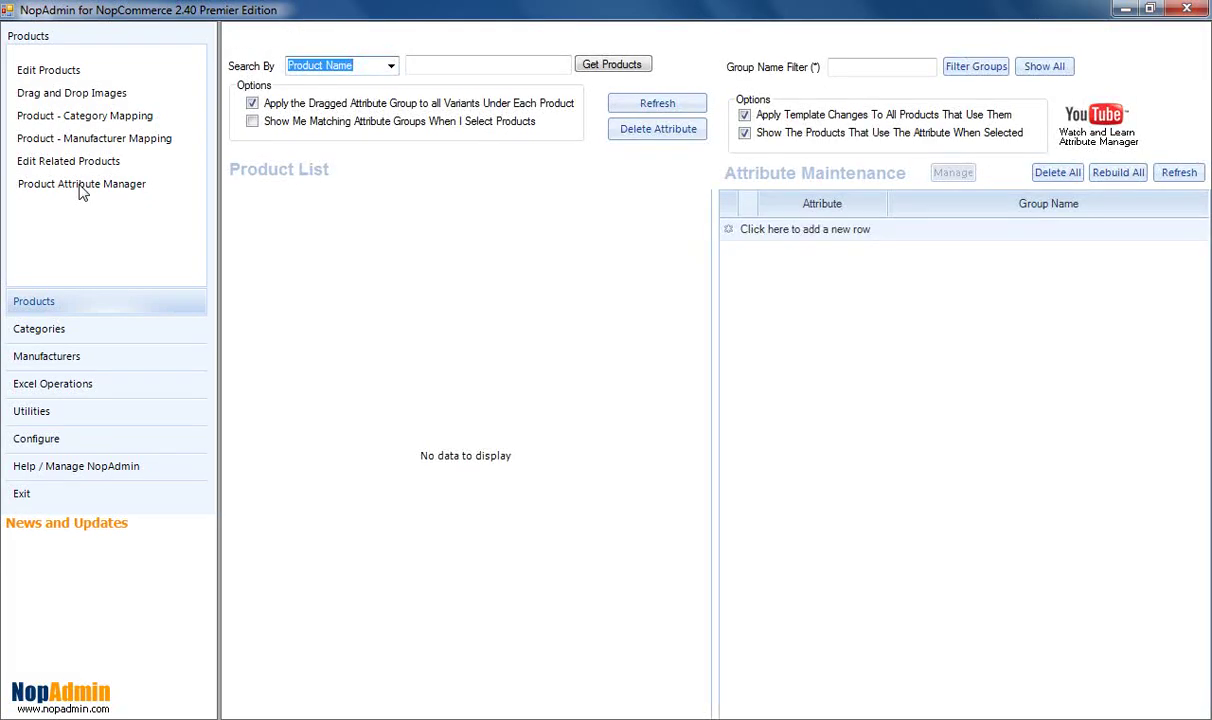
left_click(435, 61)
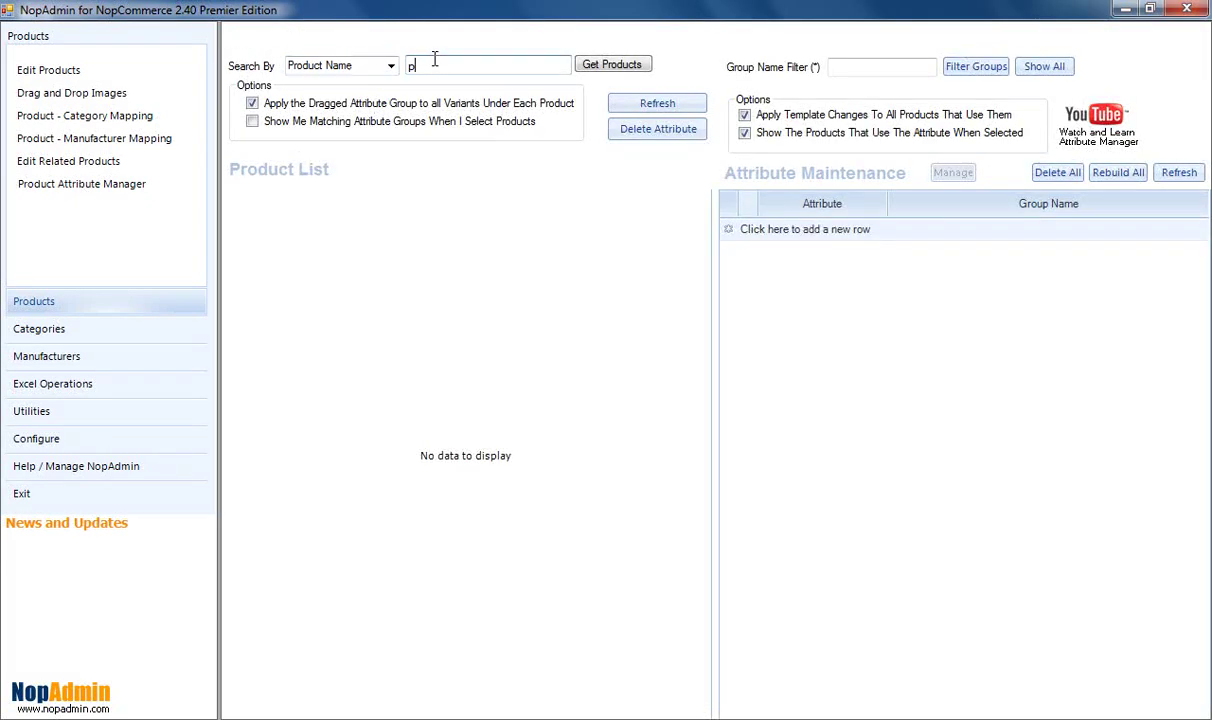
type("product")
left_click(638, 70)
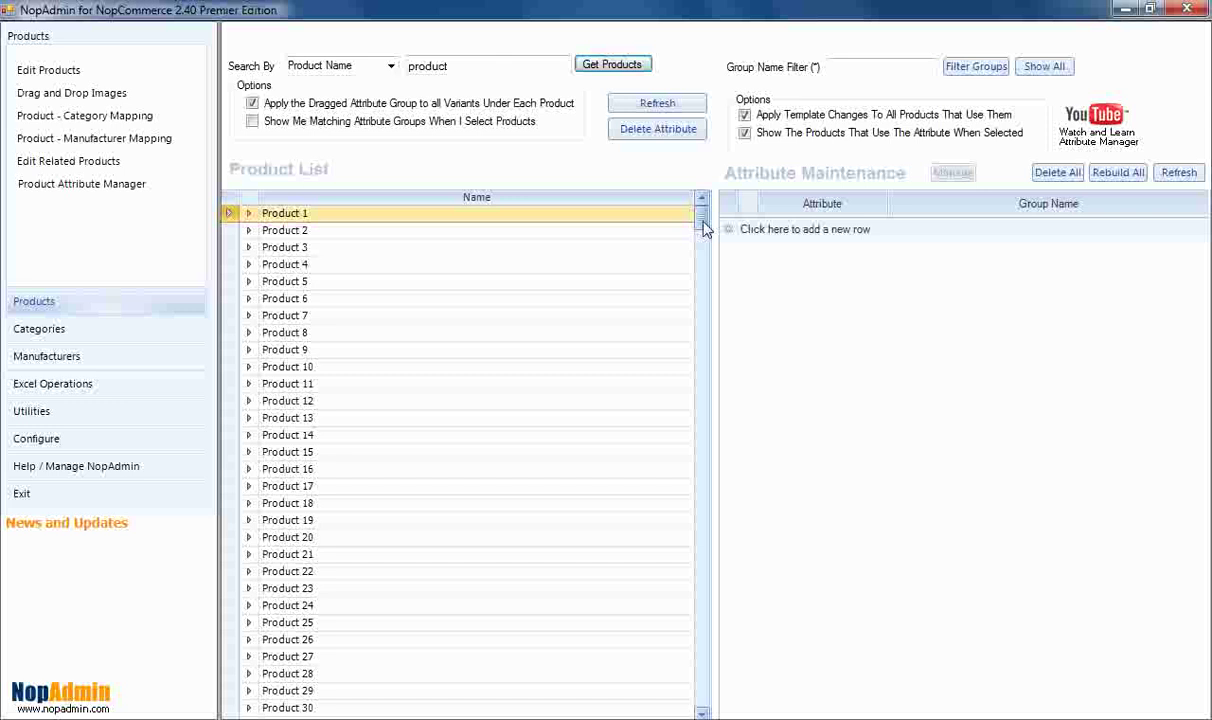
left_click_drag(703, 224, 720, 130)
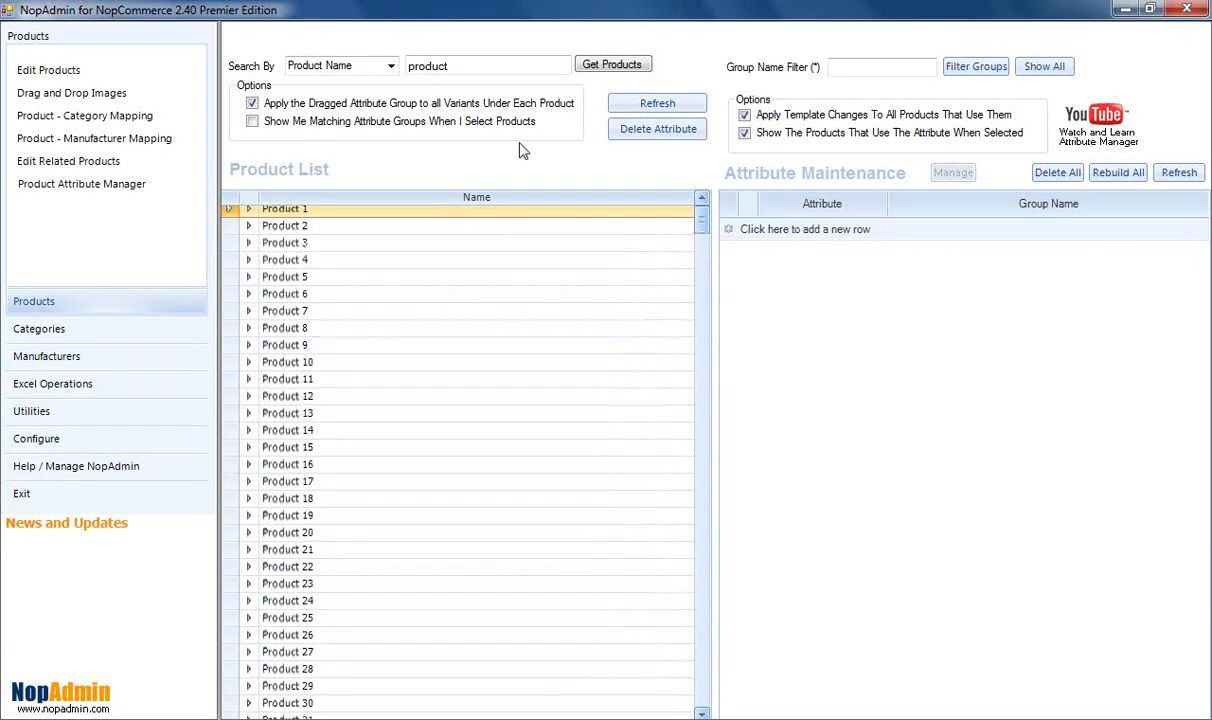
left_click(1045, 66)
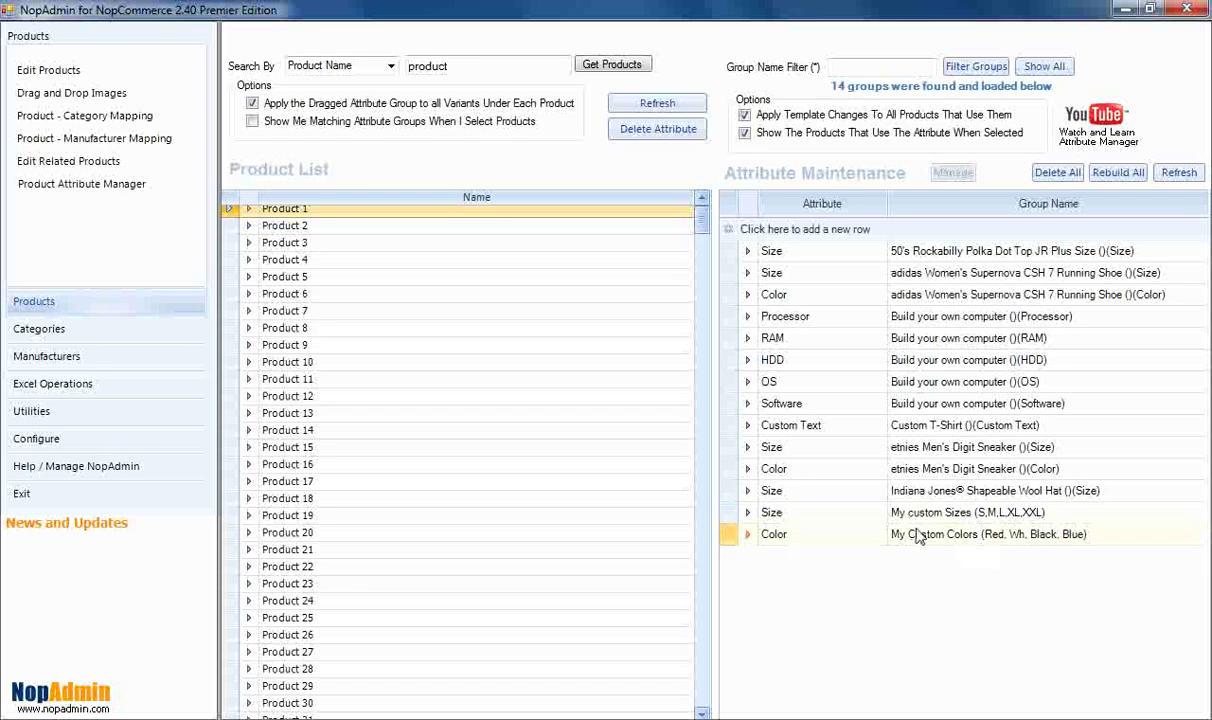
Expand the My custom Sizes group and preview Product 100's storefront page.
left_click(746, 514)
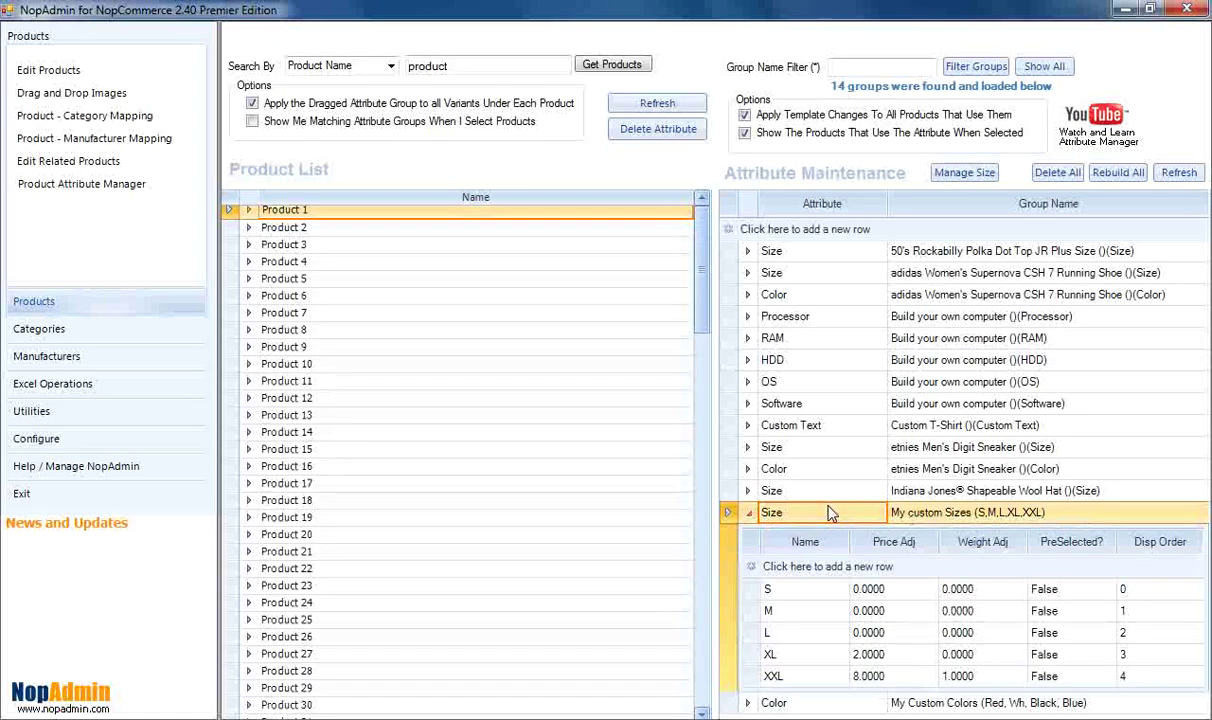
left_click(765, 702)
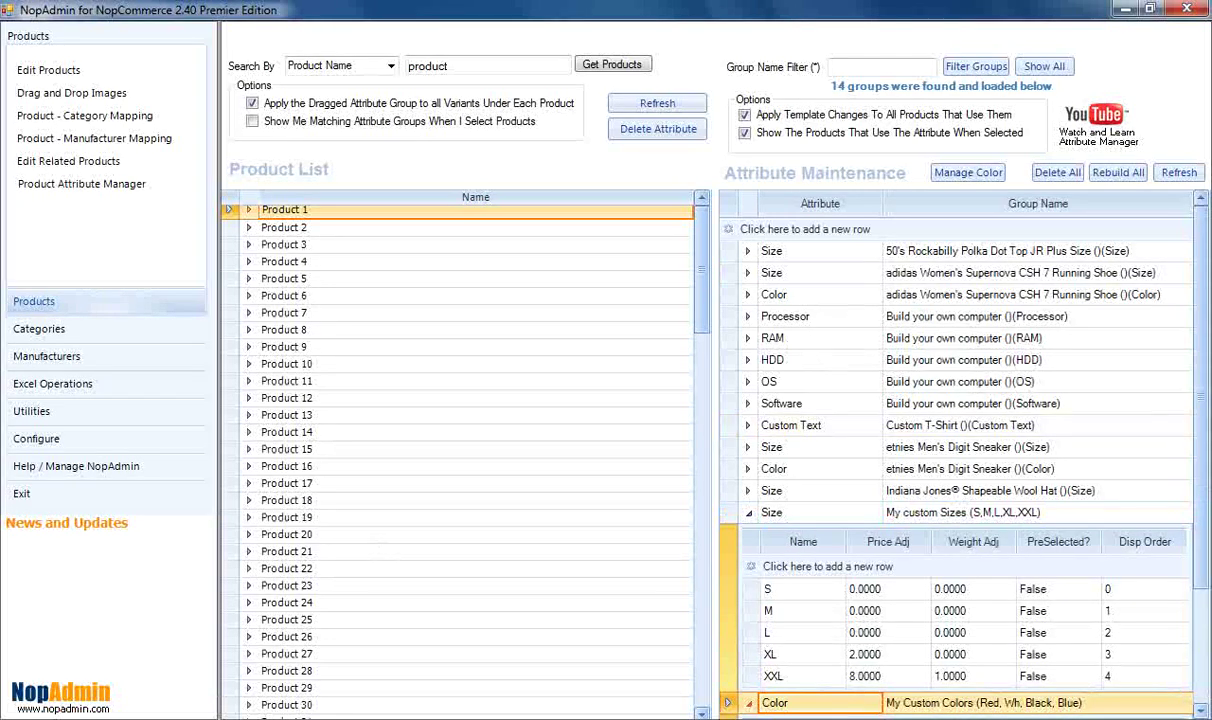
left_click(115, 600)
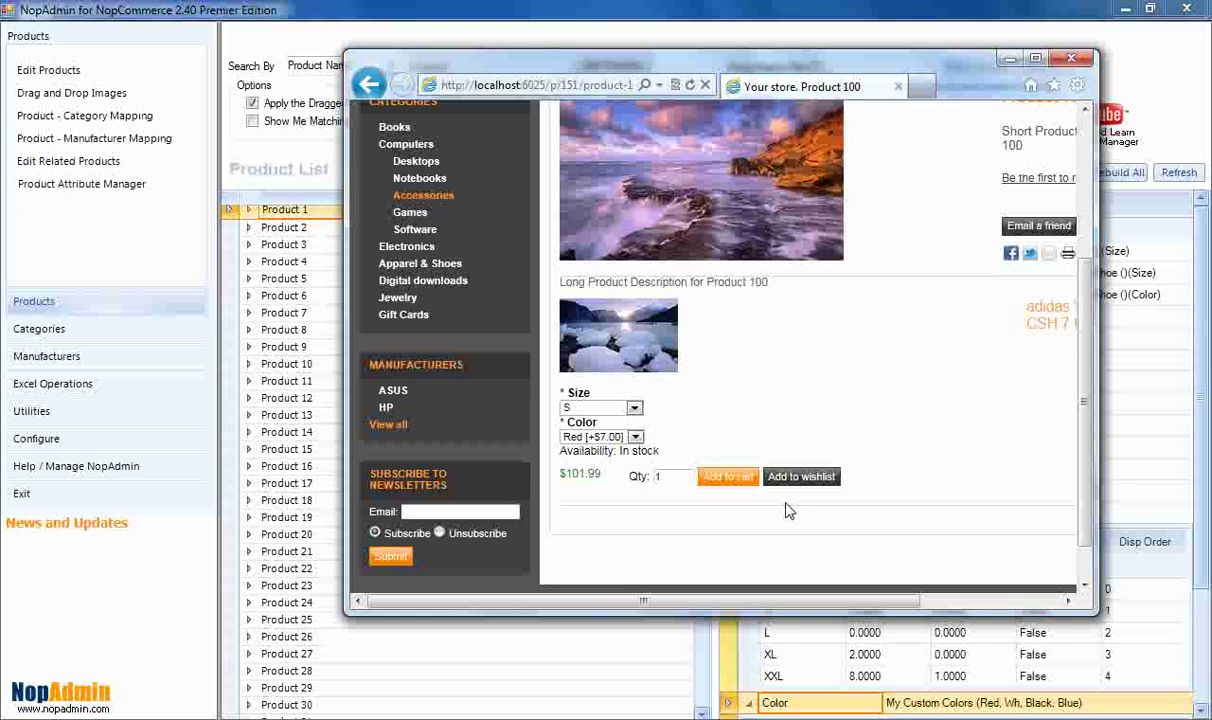
scroll(887, 445, "up", 4)
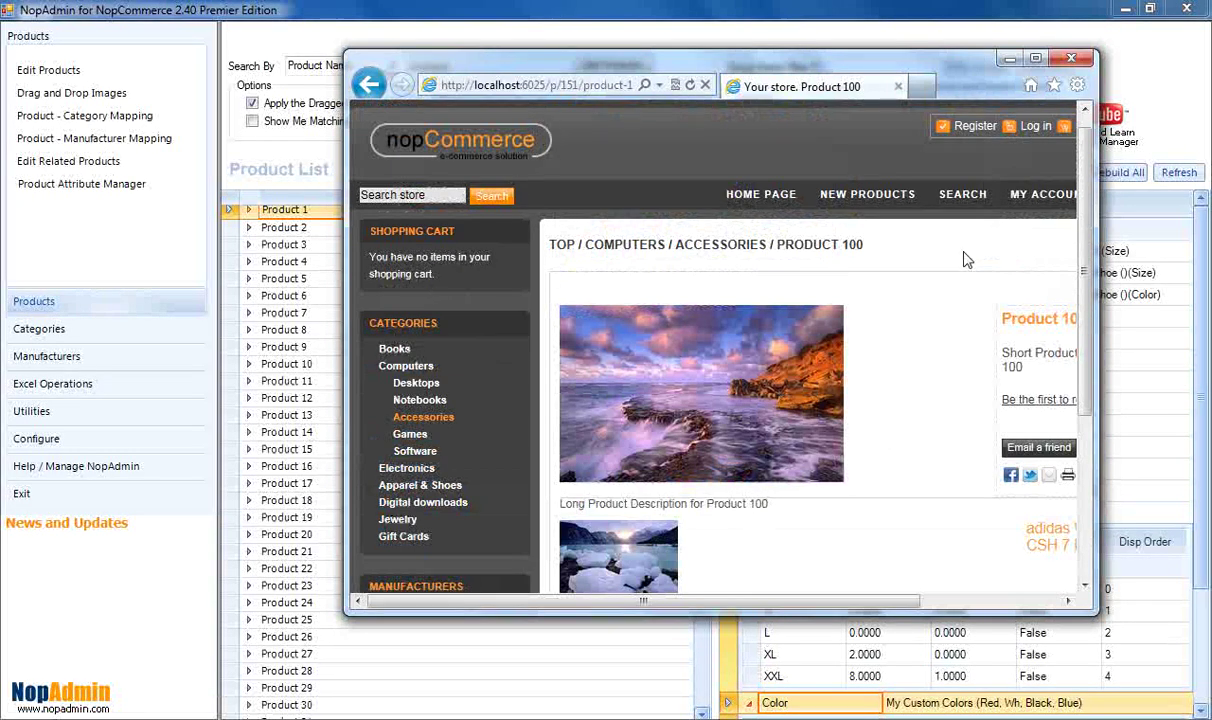
scroll(1000, 240, "down", 5)
Back in NopAdmin, enable 'Show Me Matching Attribute Groups When I Select Products'.
left_click(865, 12)
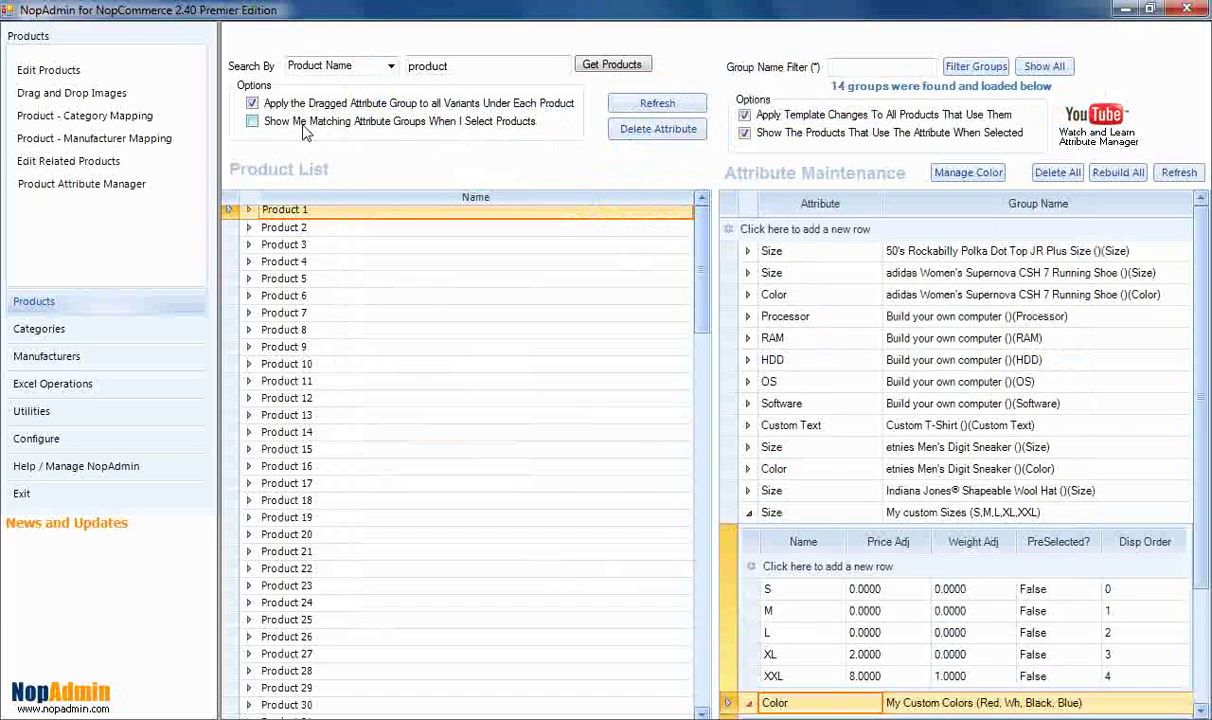
left_click(252, 121)
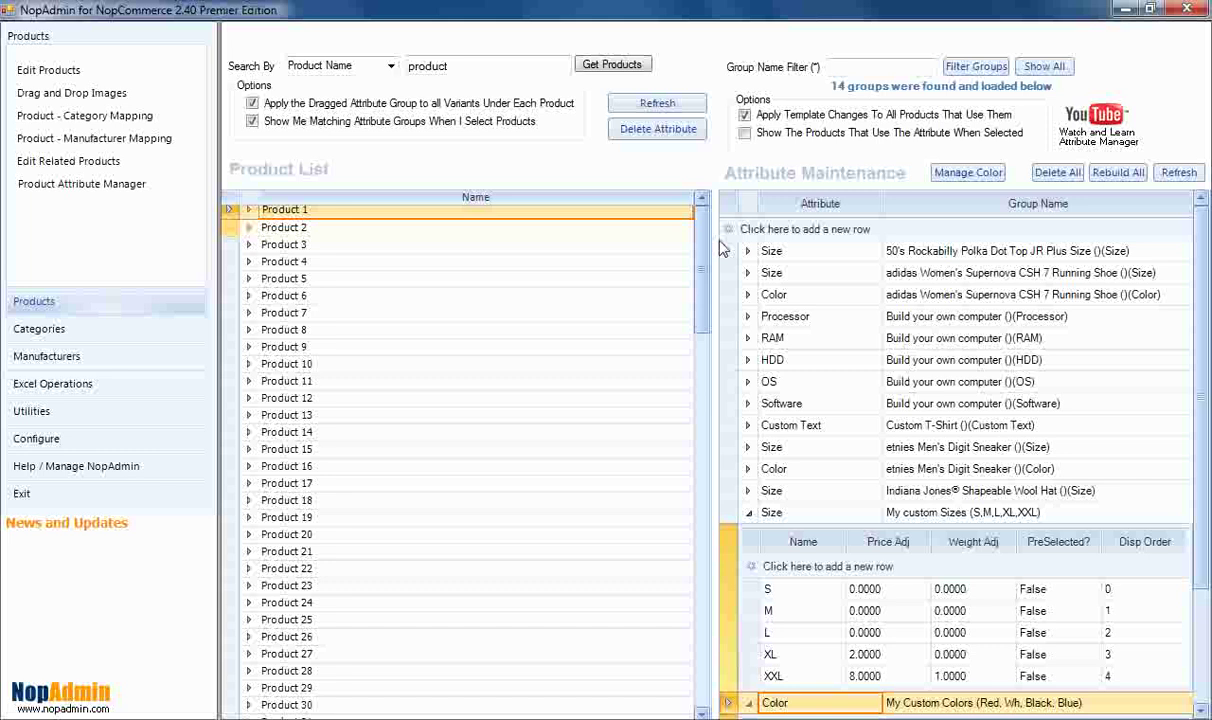
left_click_drag(701, 262, 702, 625)
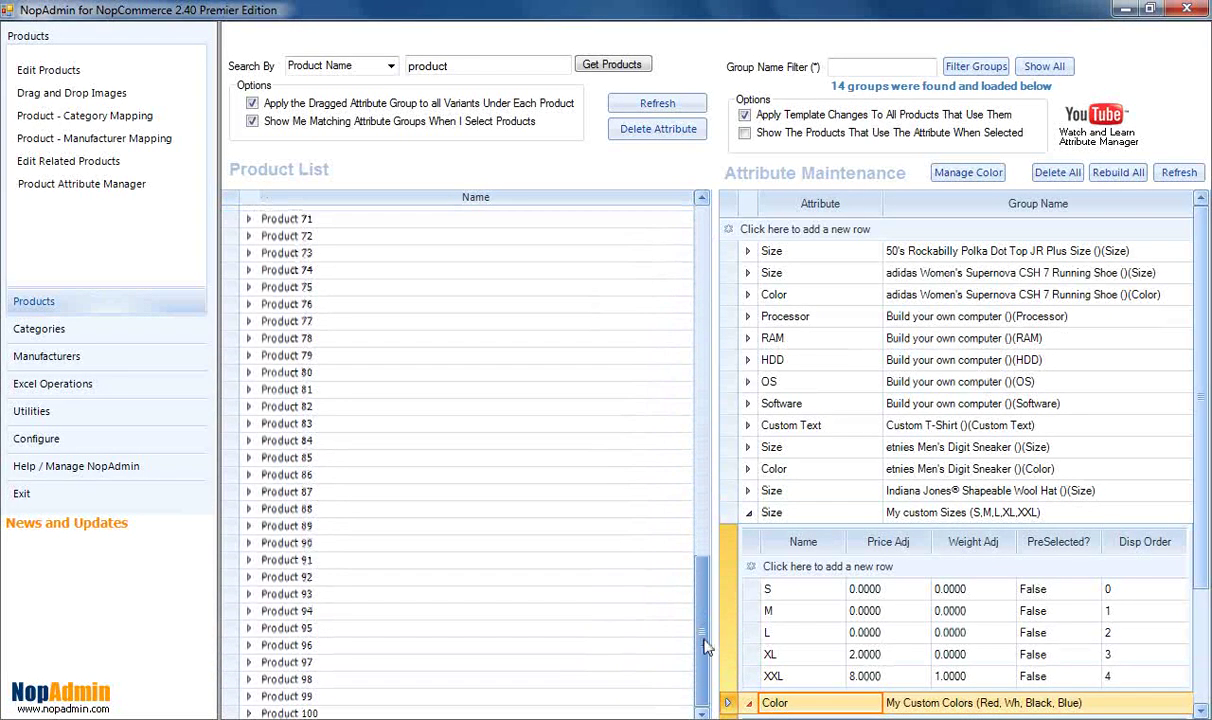
Select Product 100 to list its Size and Color groups, widen the attribute panel, and select Size.
left_click(296, 712)
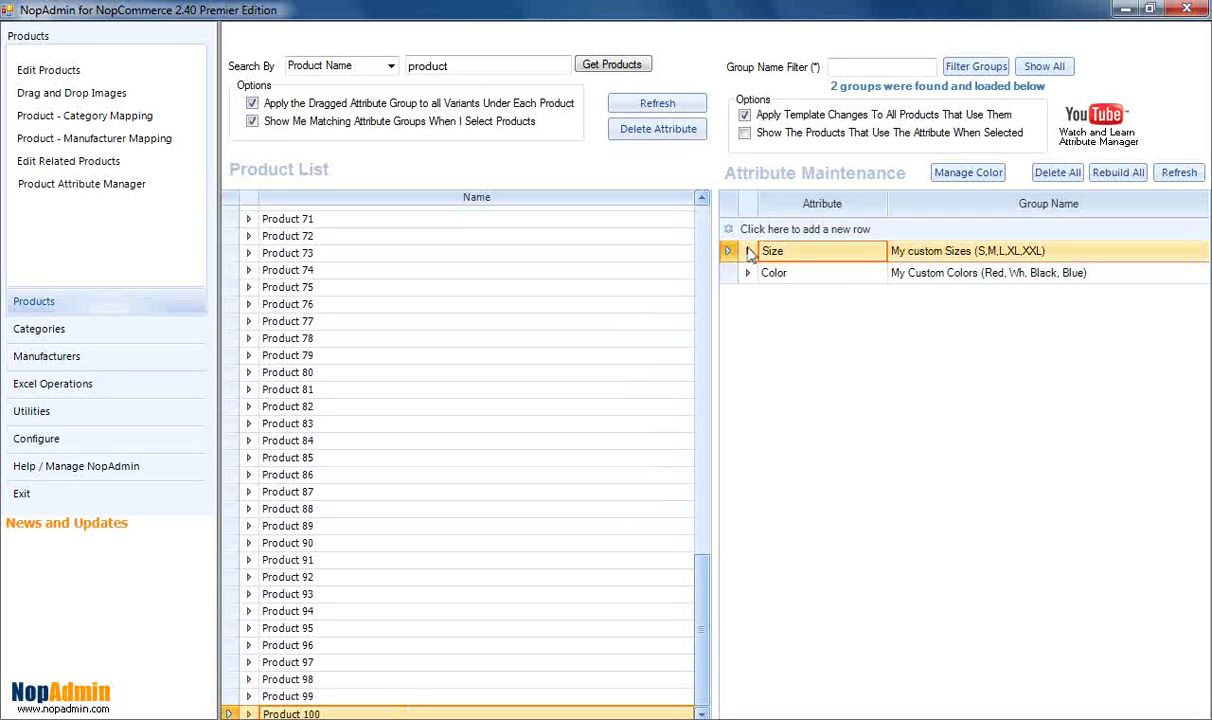
left_click_drag(712, 311, 550, 305)
left_click(615, 272)
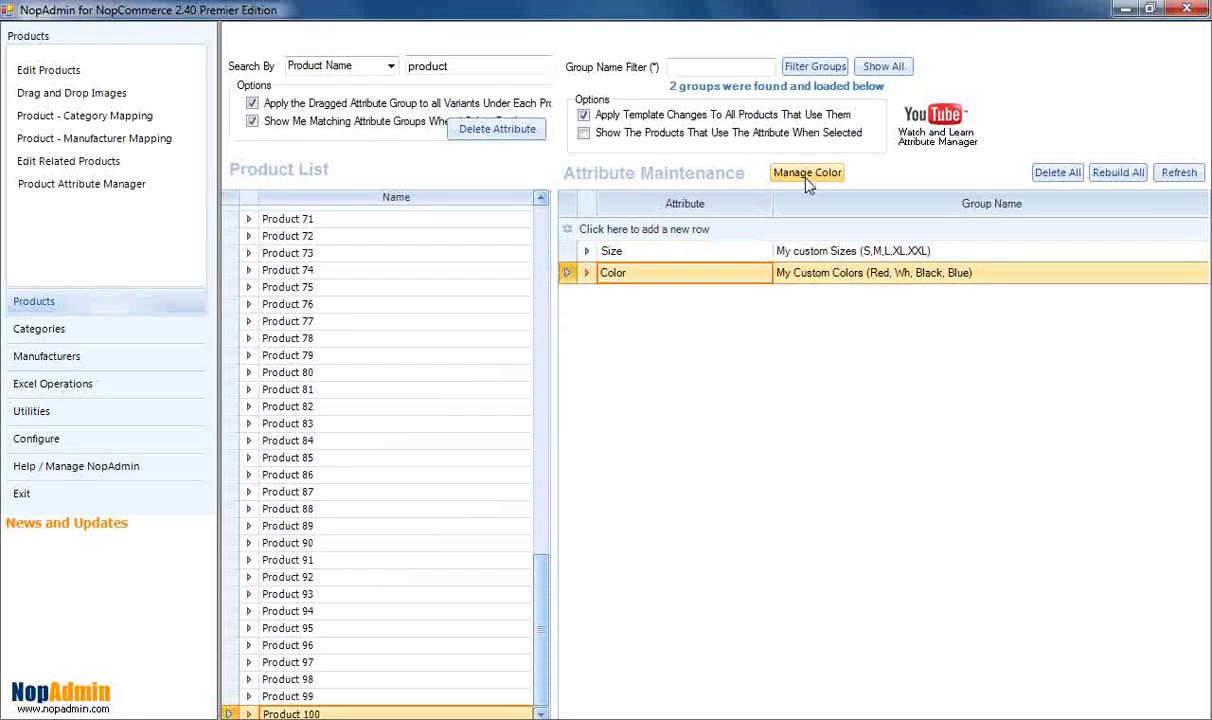
left_click(605, 251)
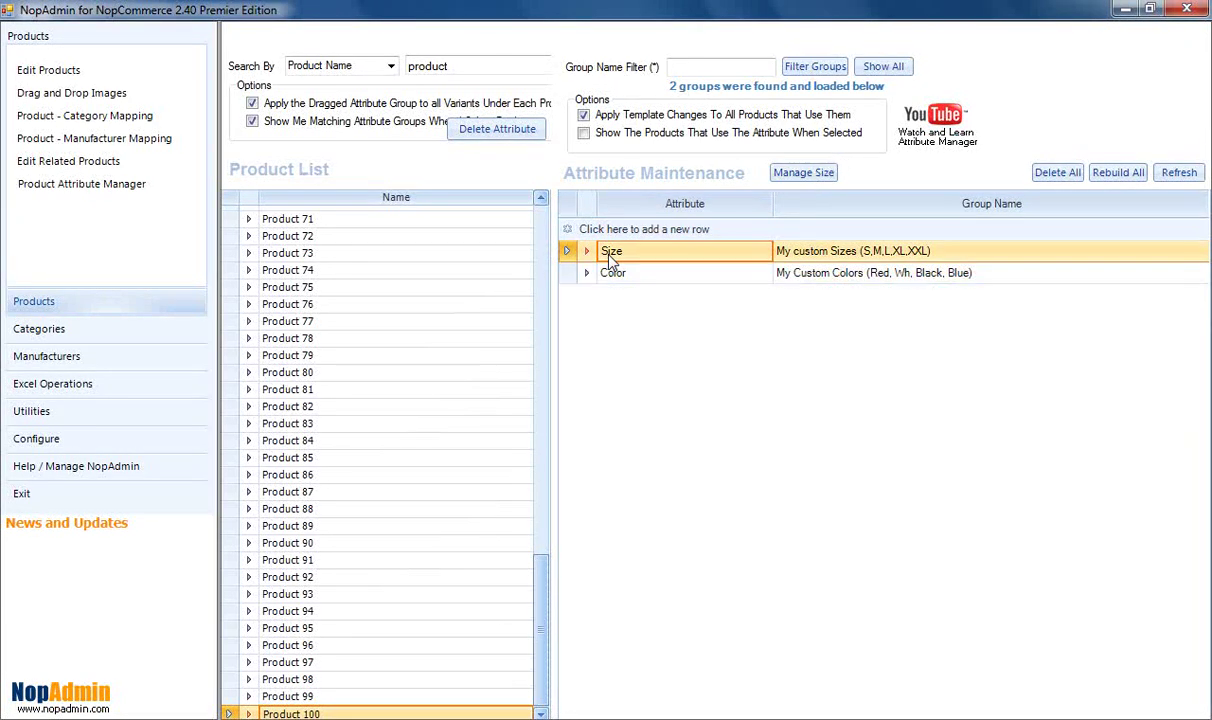
left_click(615, 274)
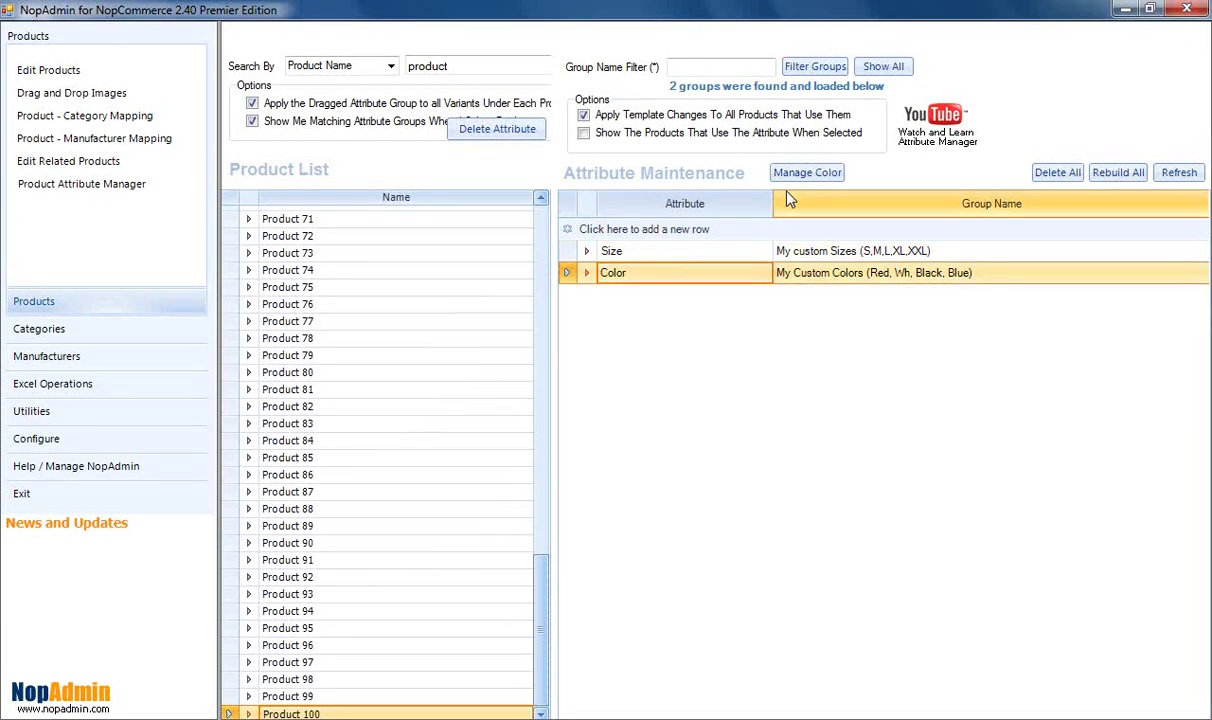
left_click(643, 252)
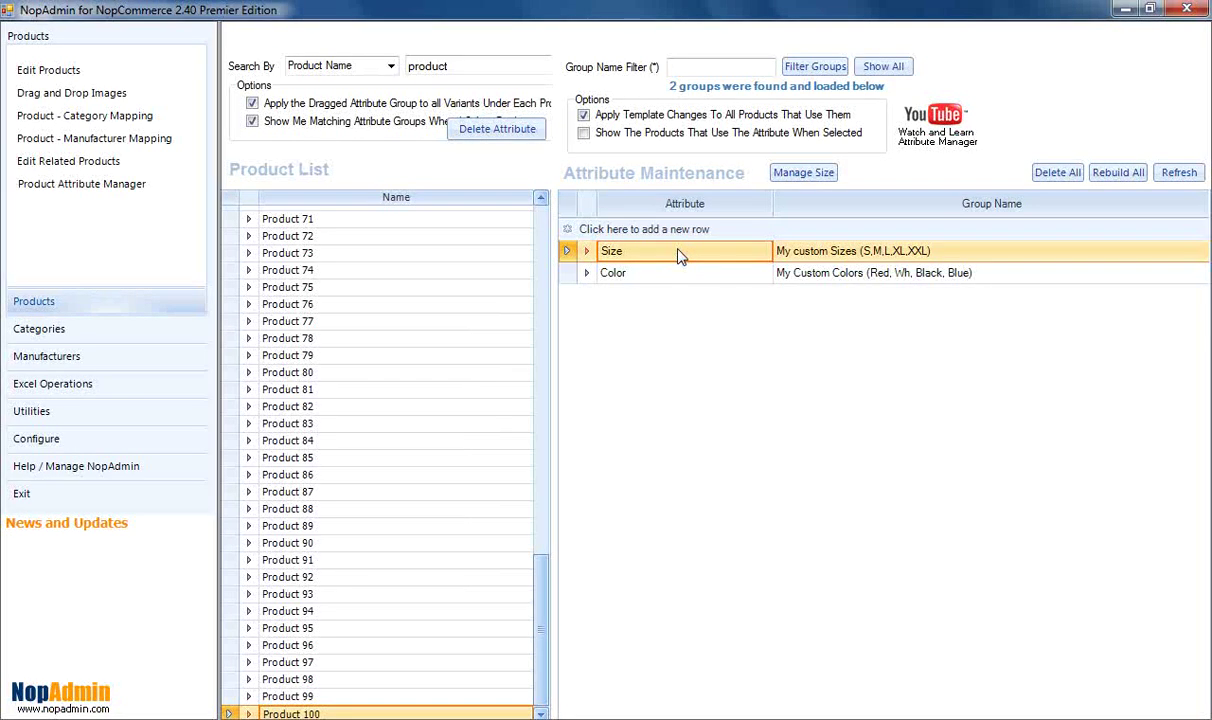
Open Size's Manage Attribute Elements dialog and leave its control type as DropDown List.
left_click(815, 174)
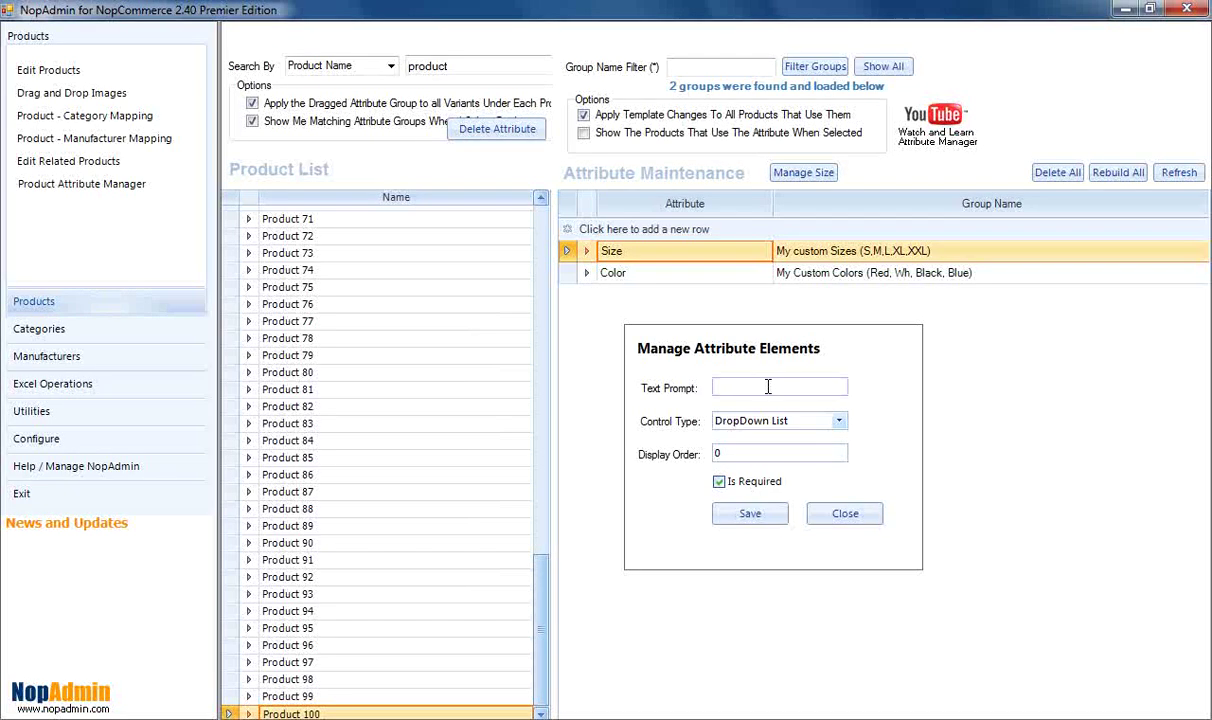
left_click(843, 424)
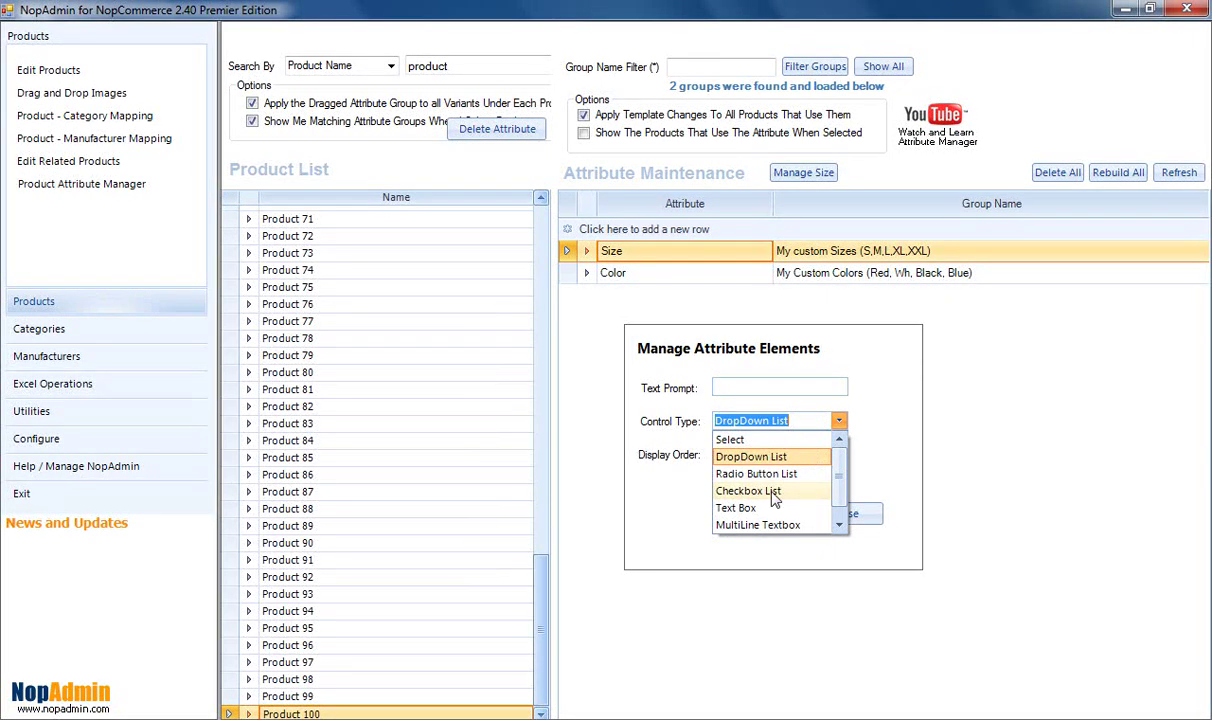
left_click(753, 456)
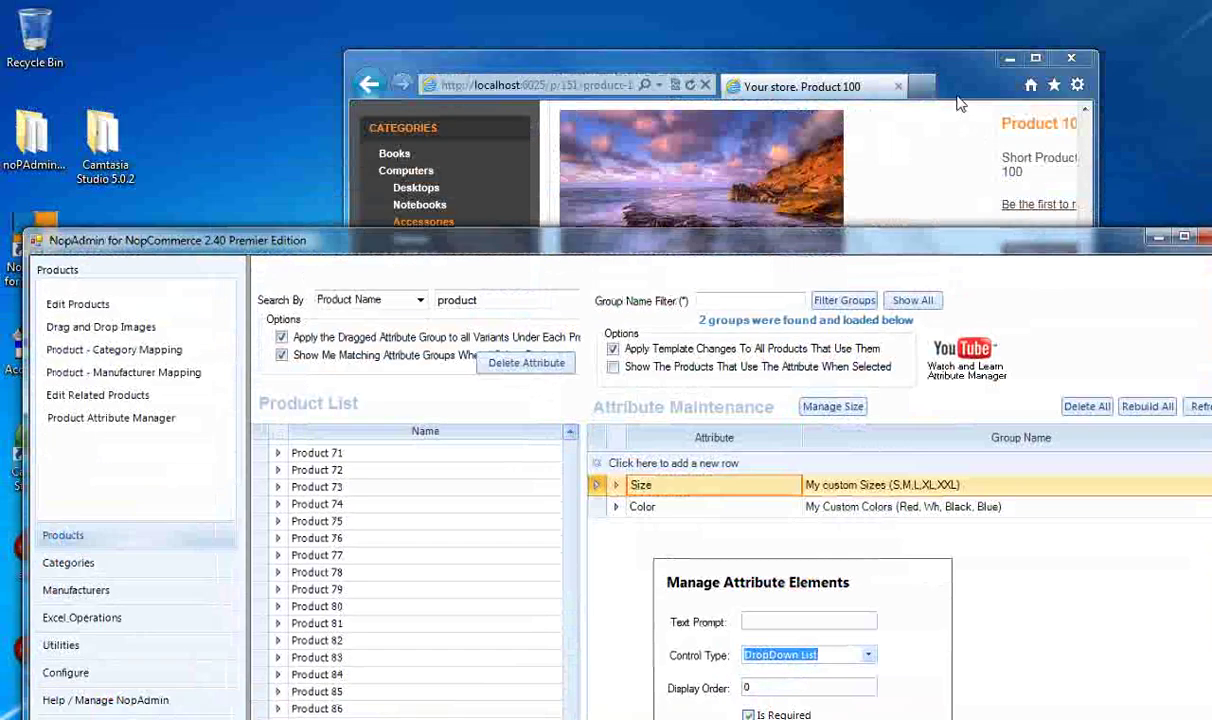
Check Product 100's storefront Size and Color dropdowns, including Color Red [+$7.00].
left_click(958, 103)
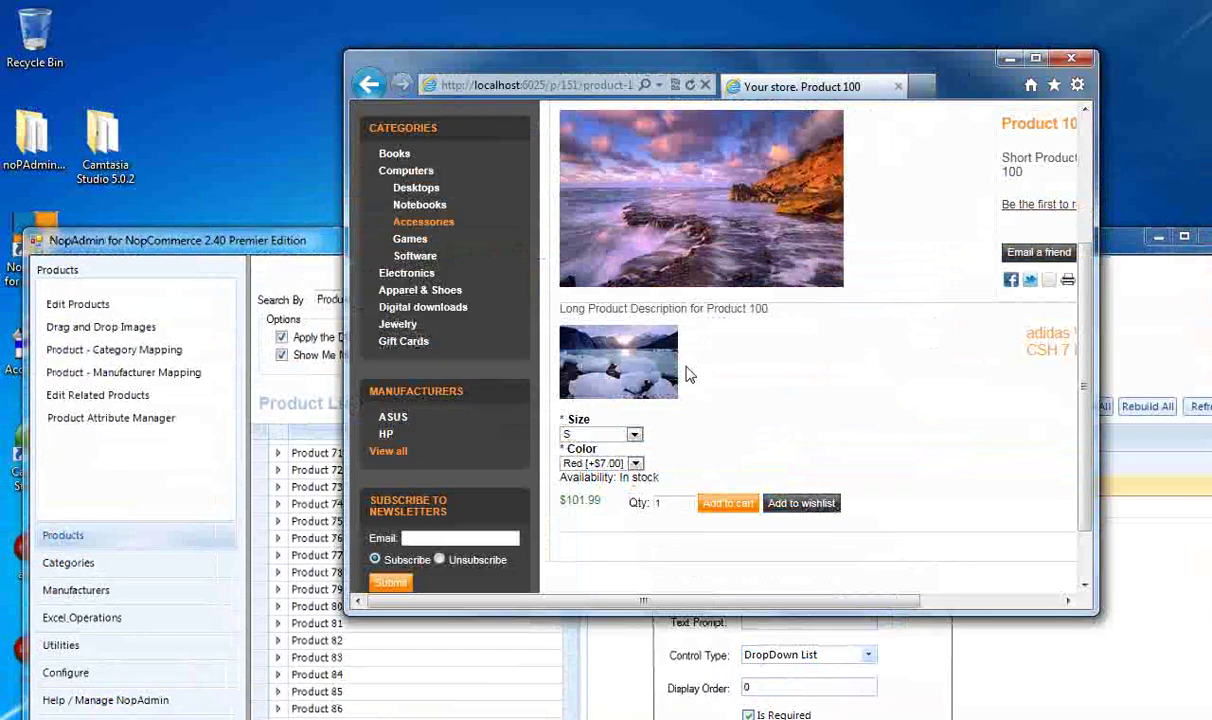
scroll(1085, 170, "up", 3)
scroll(1085, 170, "up", 1)
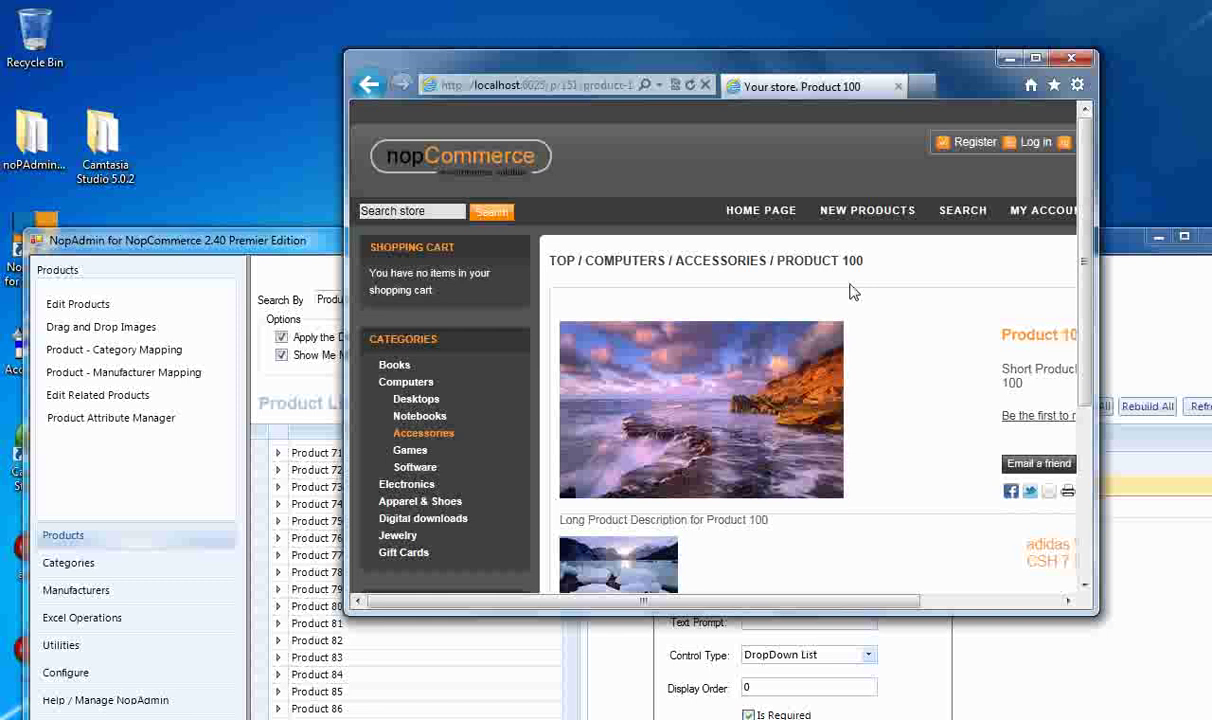
scroll(1090, 235, "down", 5)
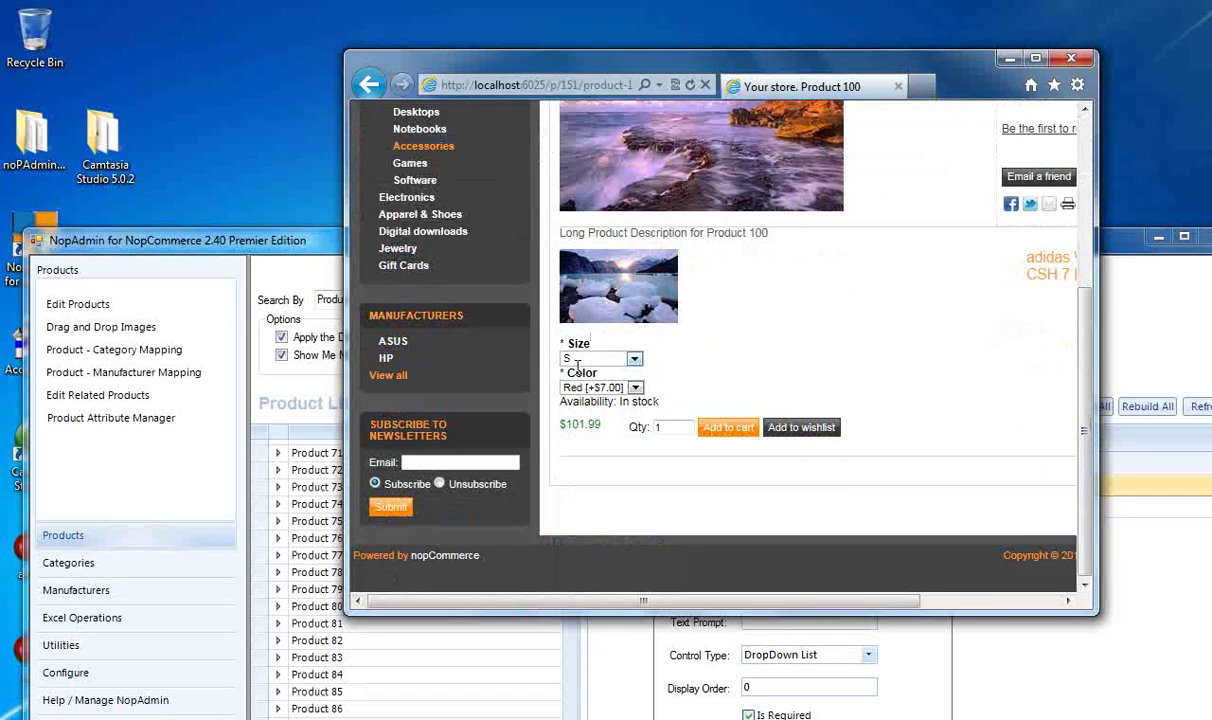
left_click(605, 386)
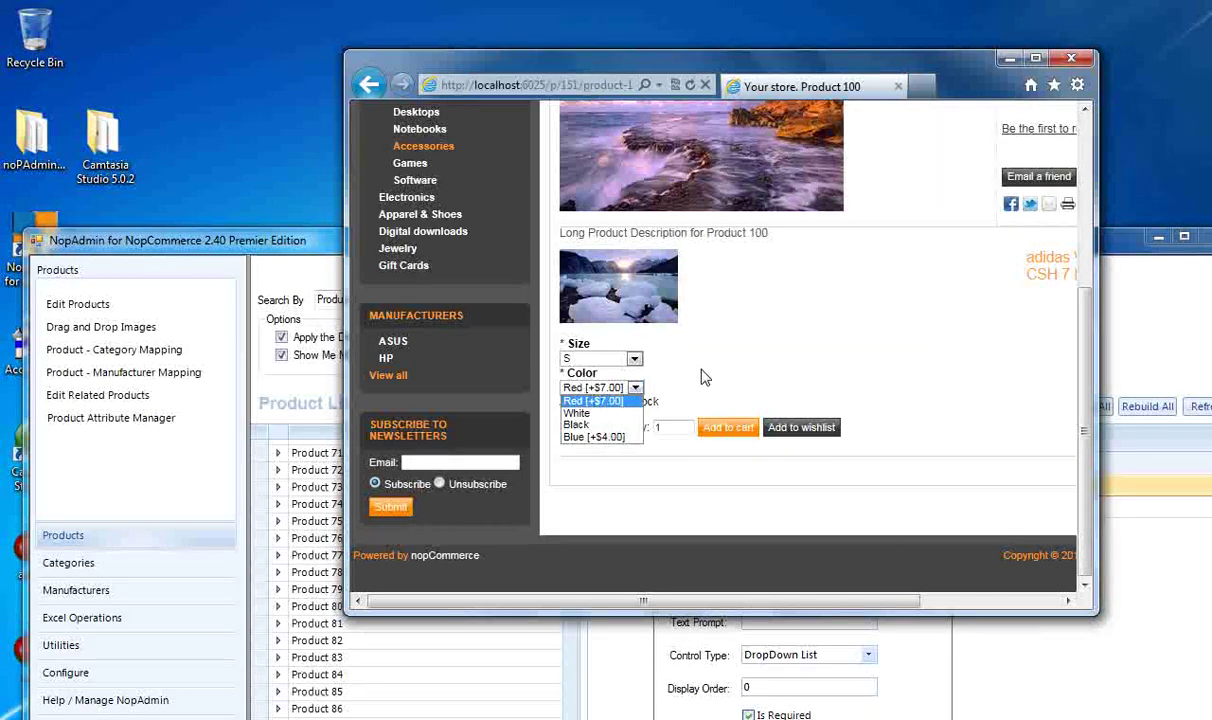
left_click(605, 386)
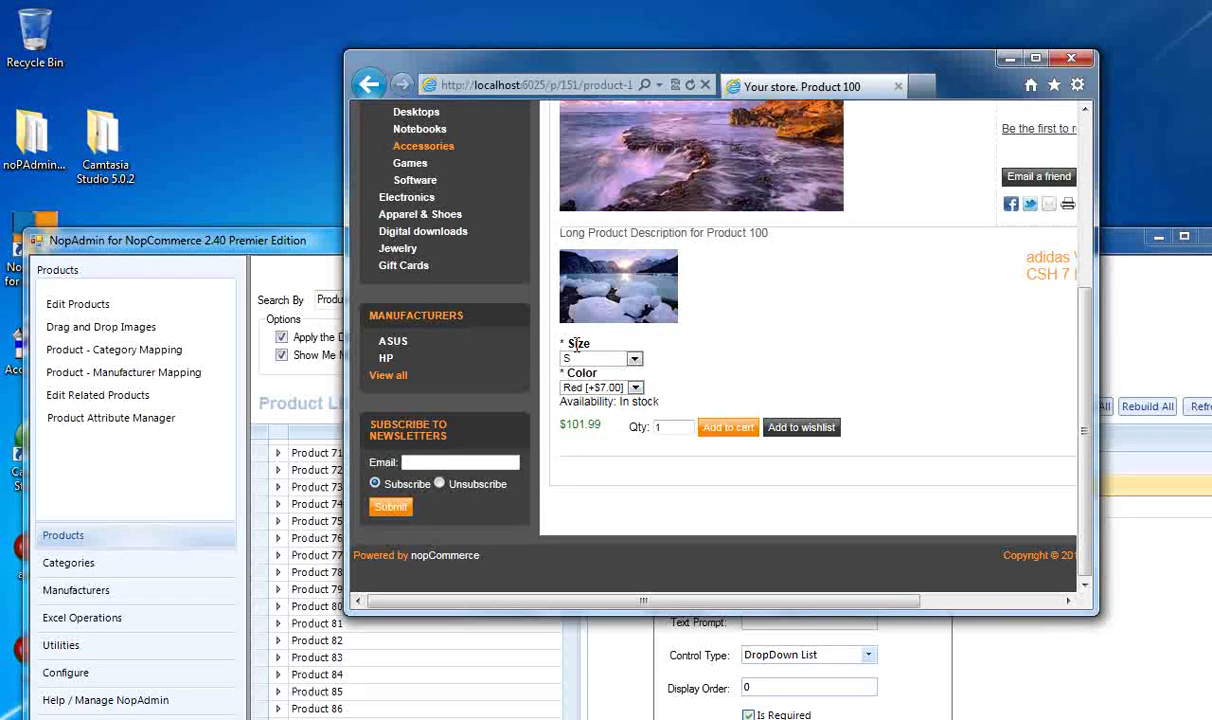
Maximize NopAdmin and save Size as a Radio Button List with display order 99.
left_click(1115, 252)
left_click_drag(1115, 252, 1079, 41)
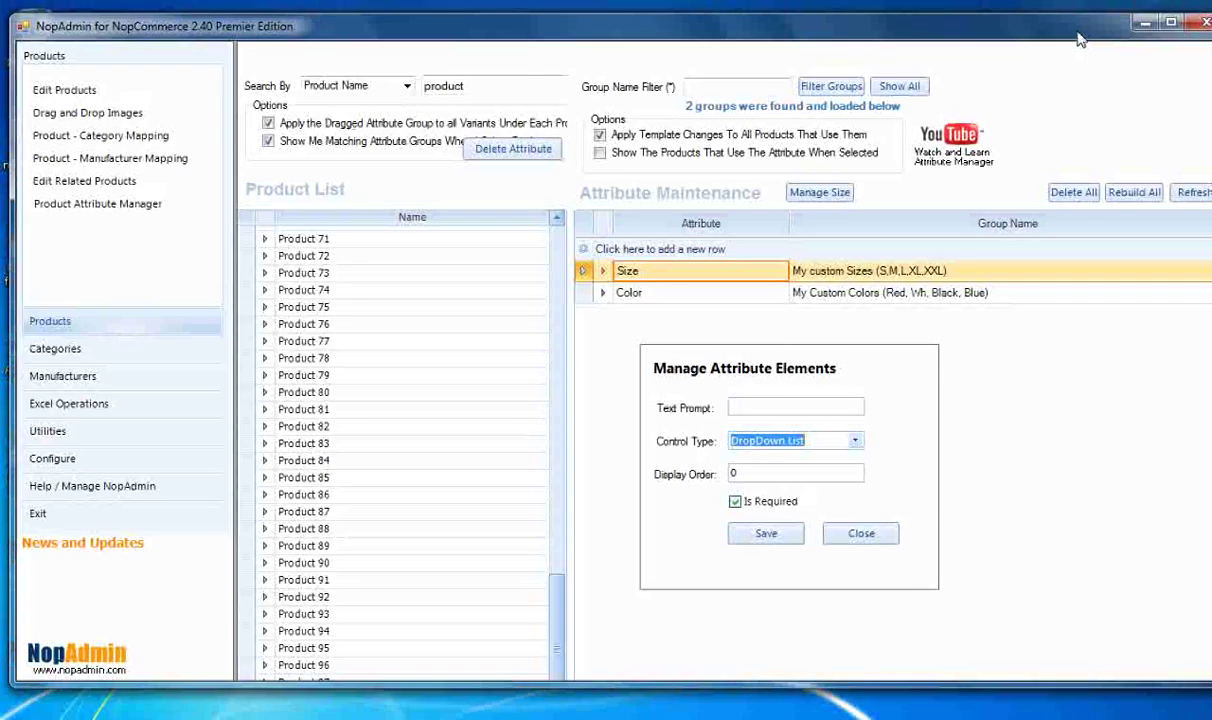
left_click(1170, 25)
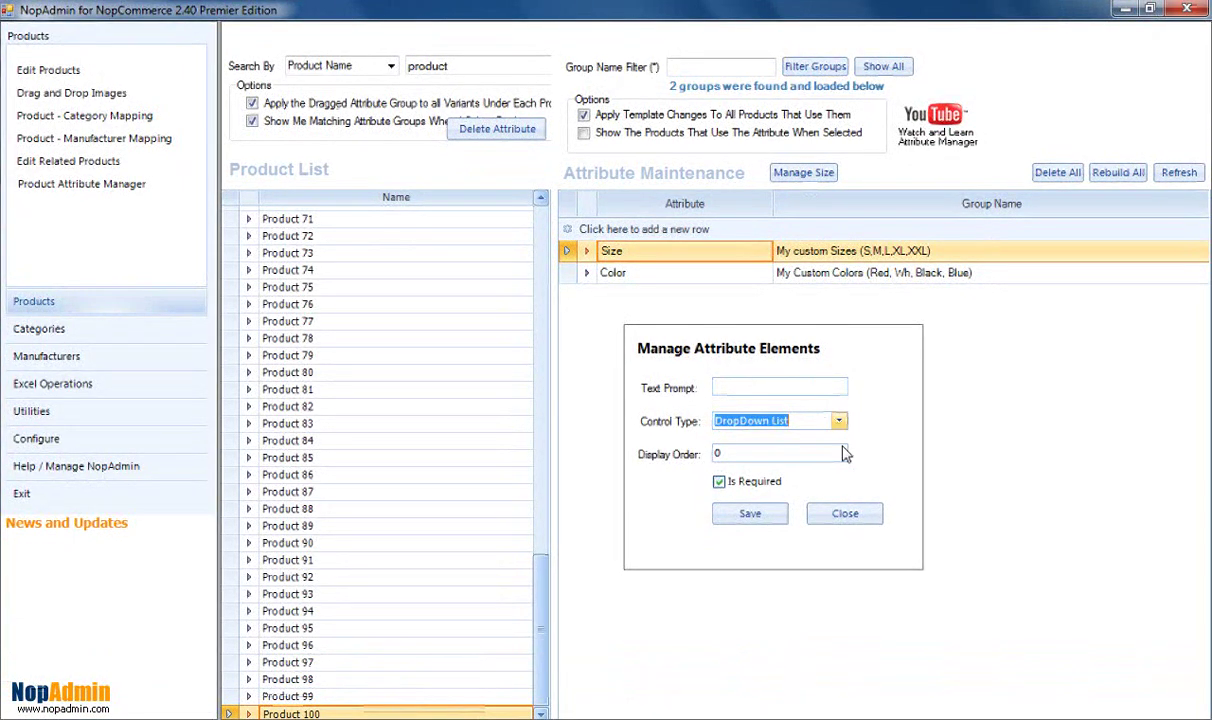
left_click(845, 513)
left_click(803, 172)
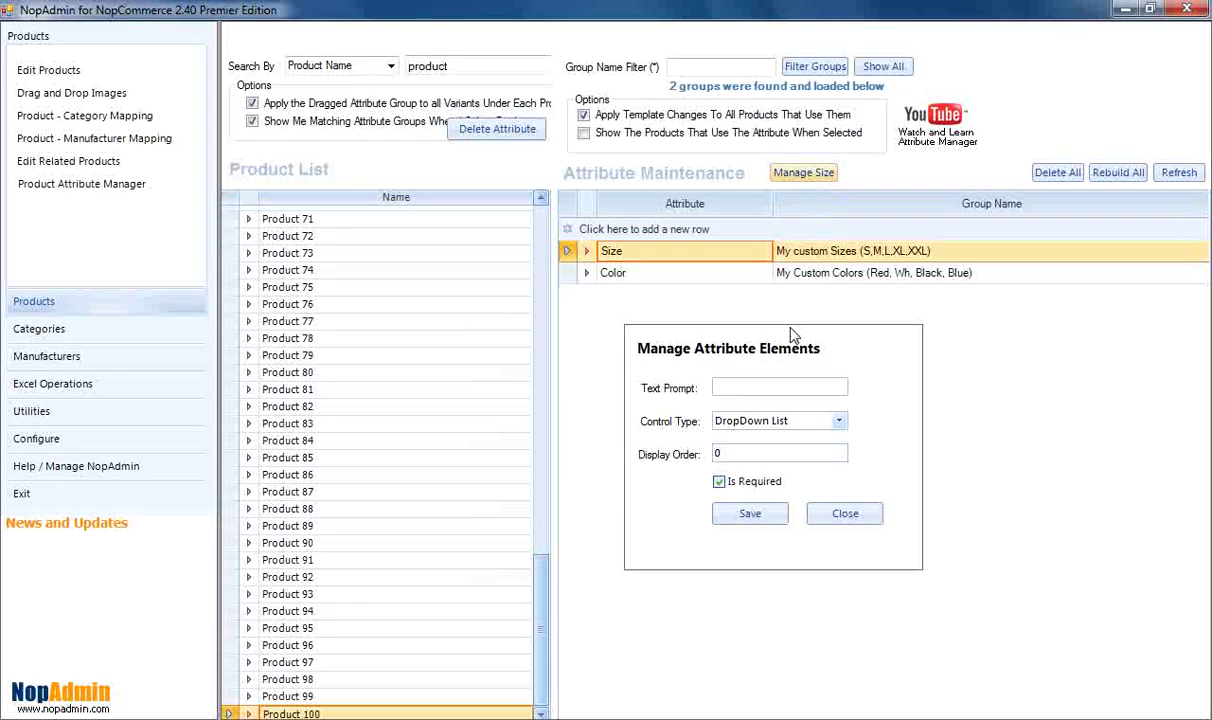
left_click(838, 421)
left_click(798, 474)
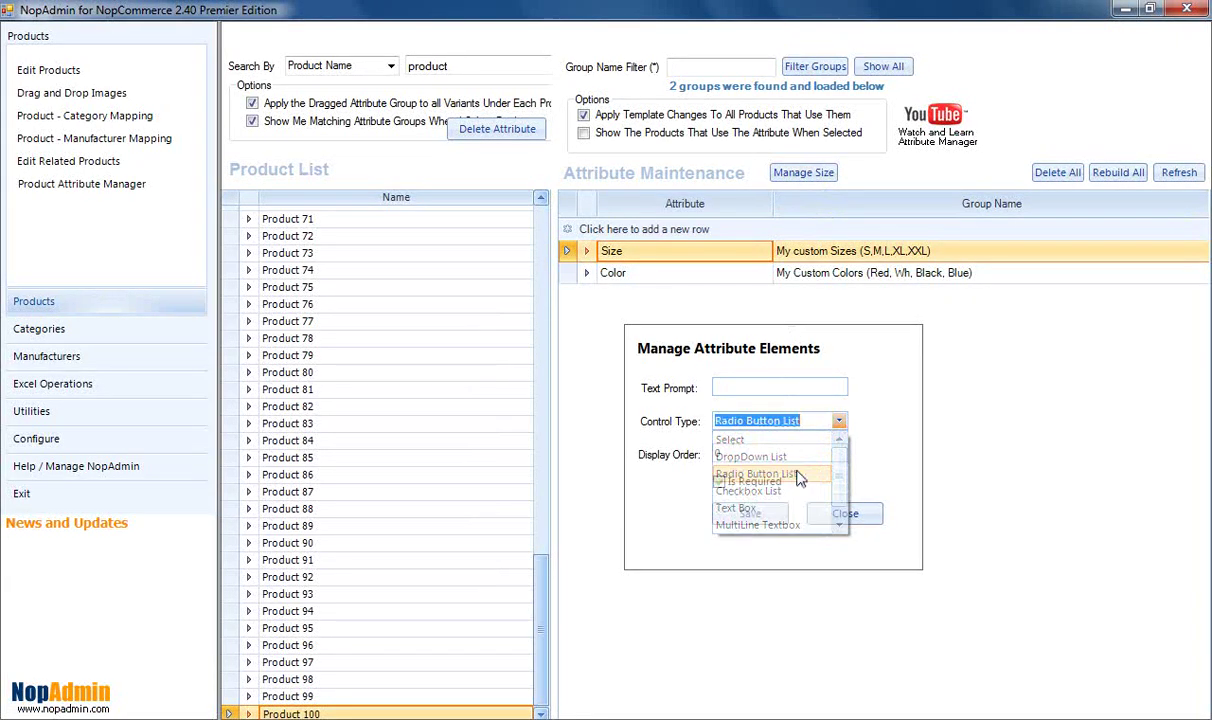
key("Tab")
type("99")
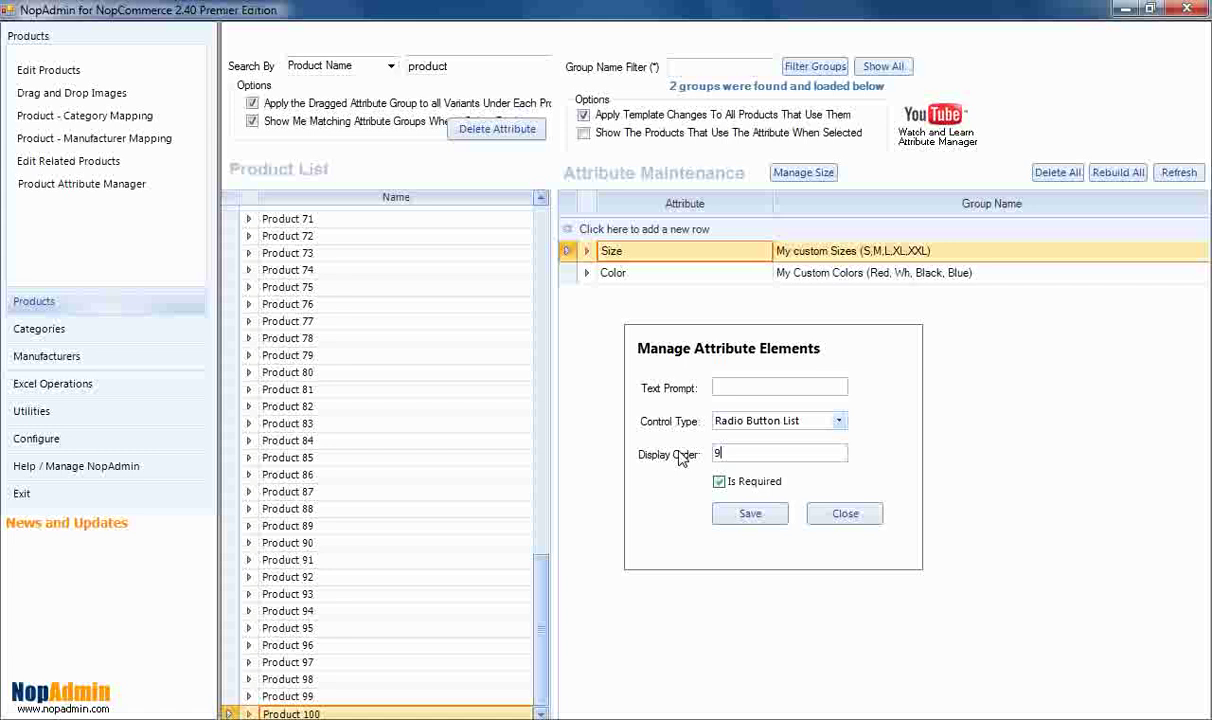
left_click(750, 515)
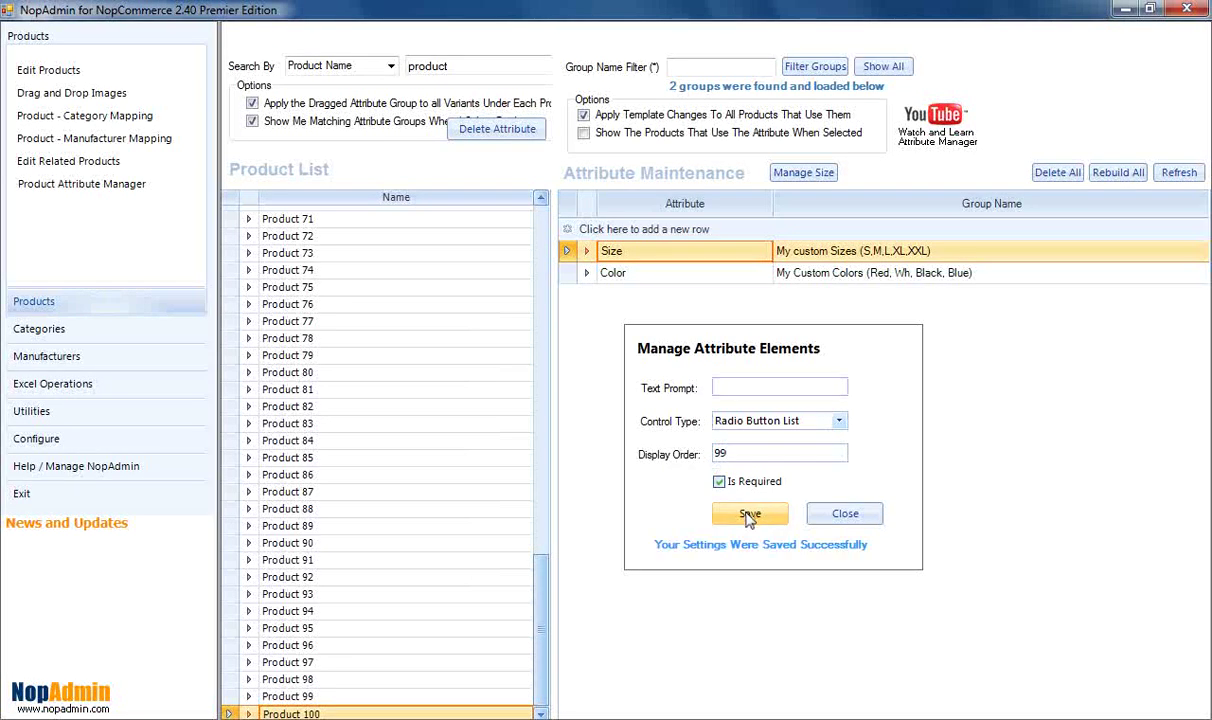
left_click(852, 517)
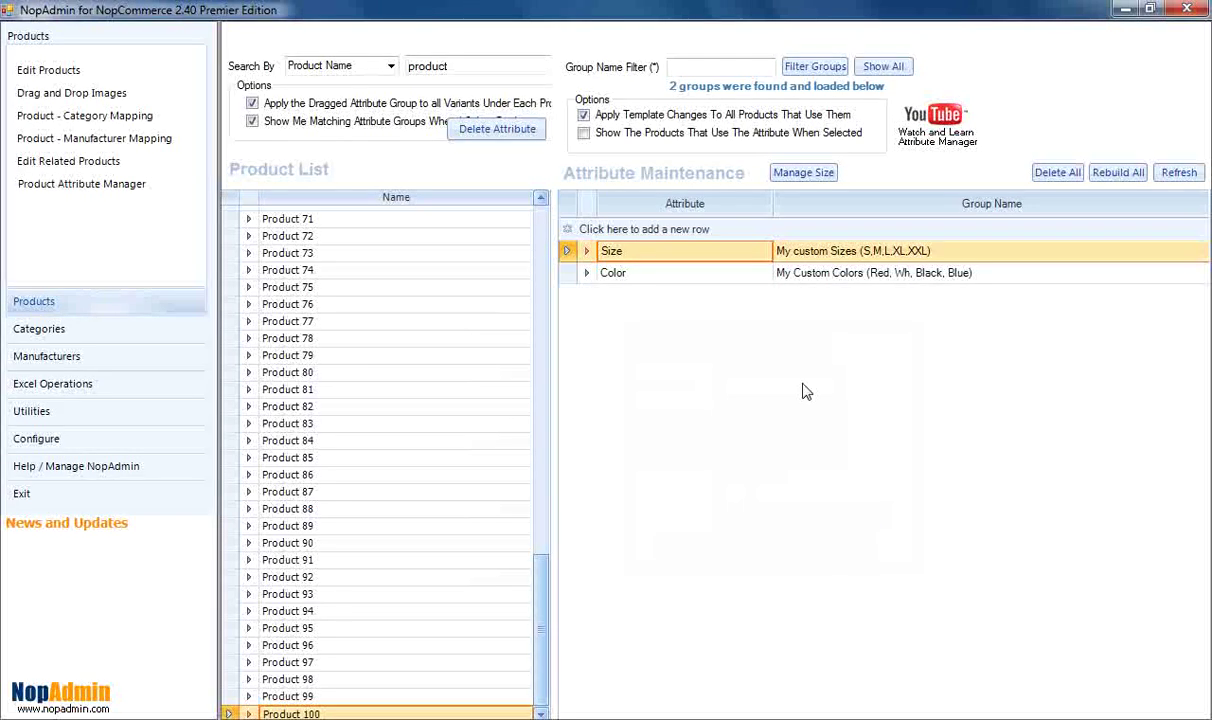
Save Color as a Checkbox List with display order 0.
left_click(685, 276)
left_click(806, 172)
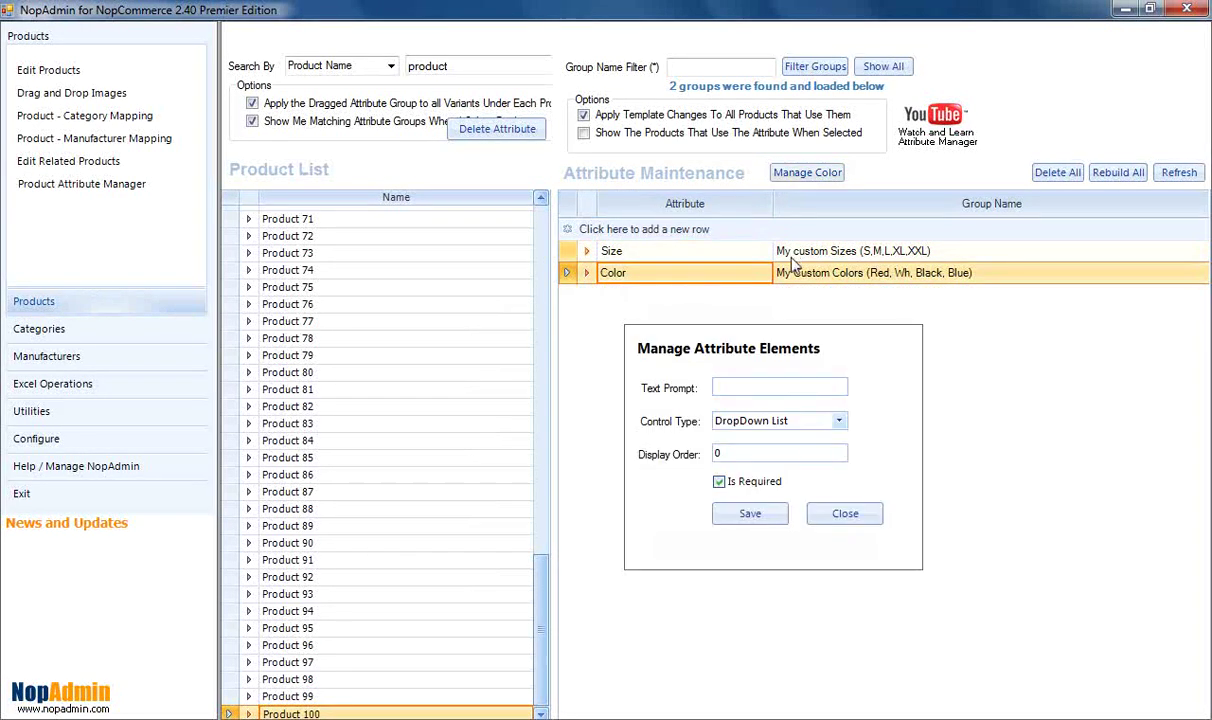
left_click(840, 420)
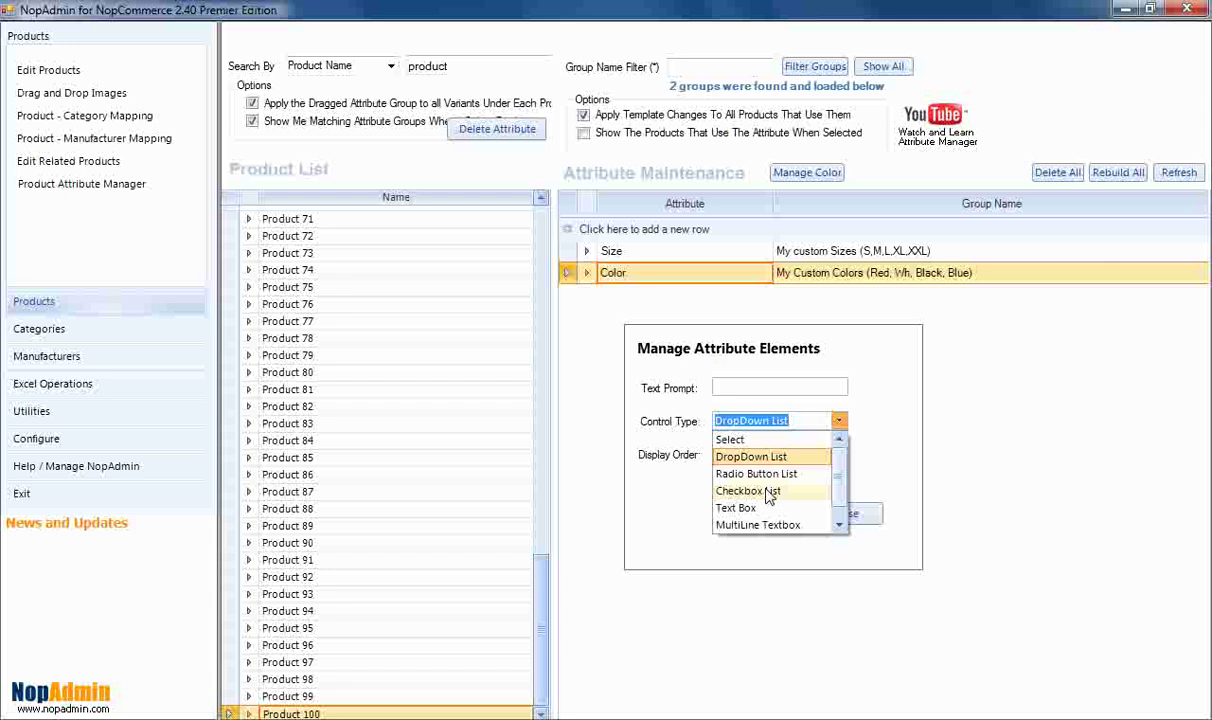
left_click(769, 491)
left_click(725, 453)
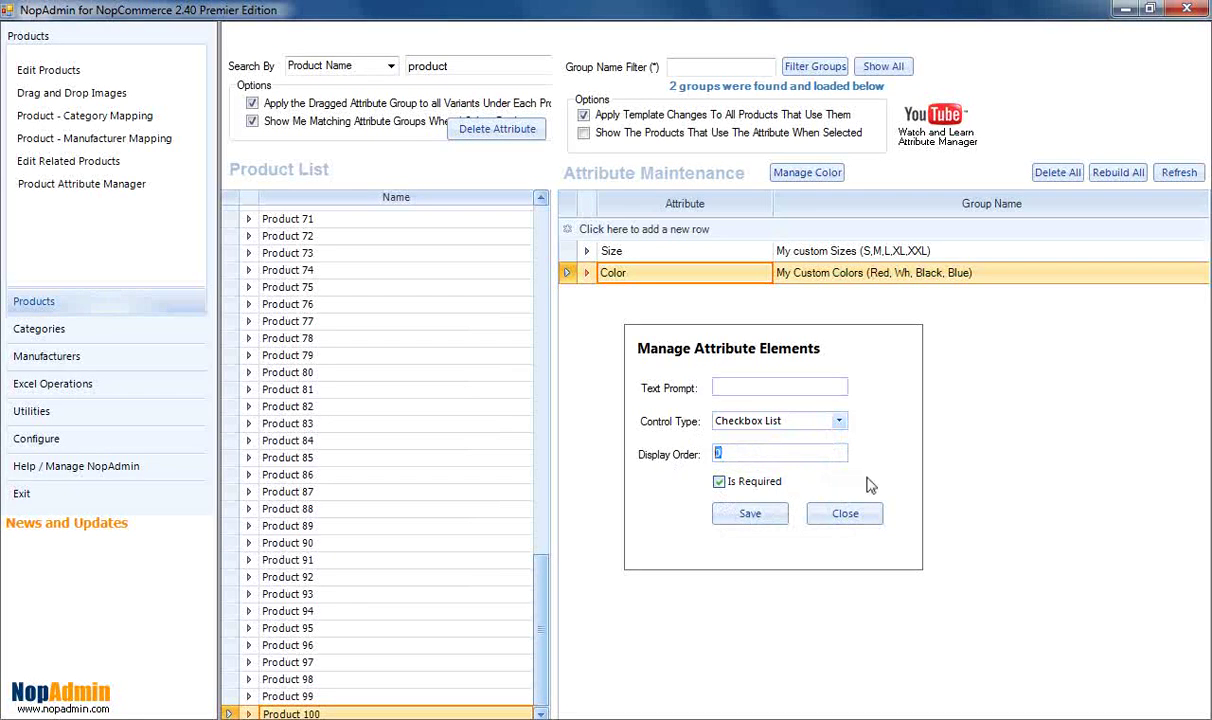
left_click(748, 512)
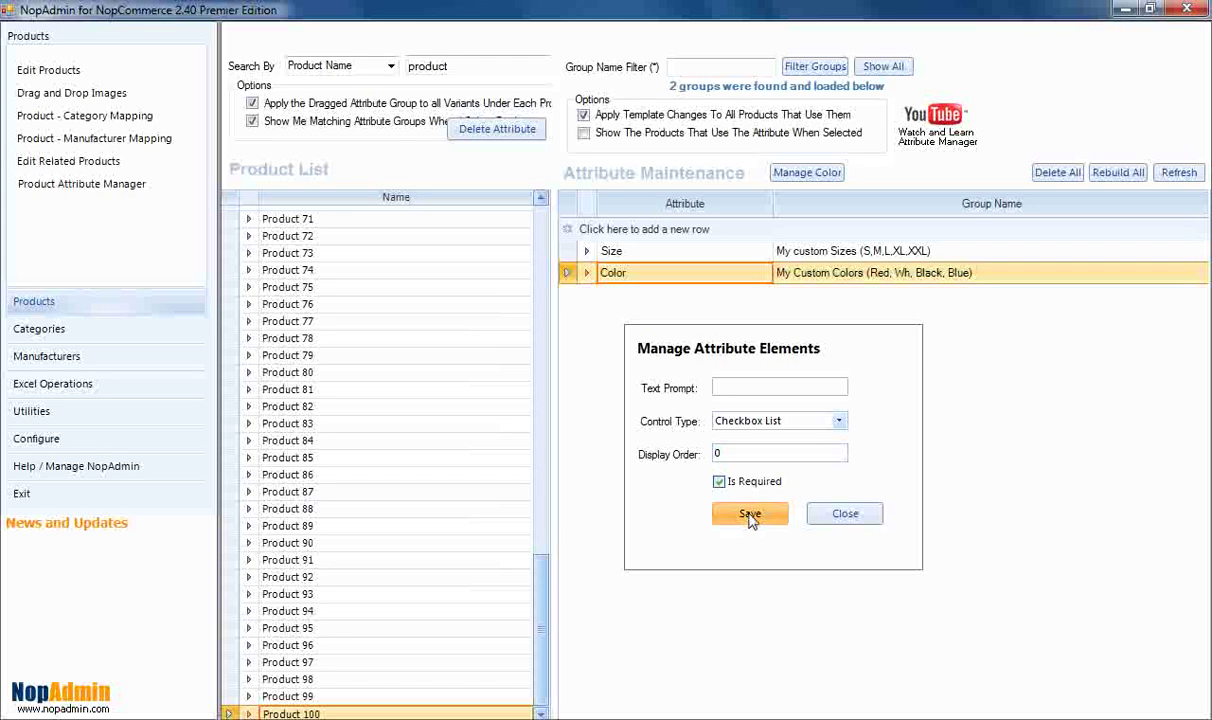
left_click(845, 515)
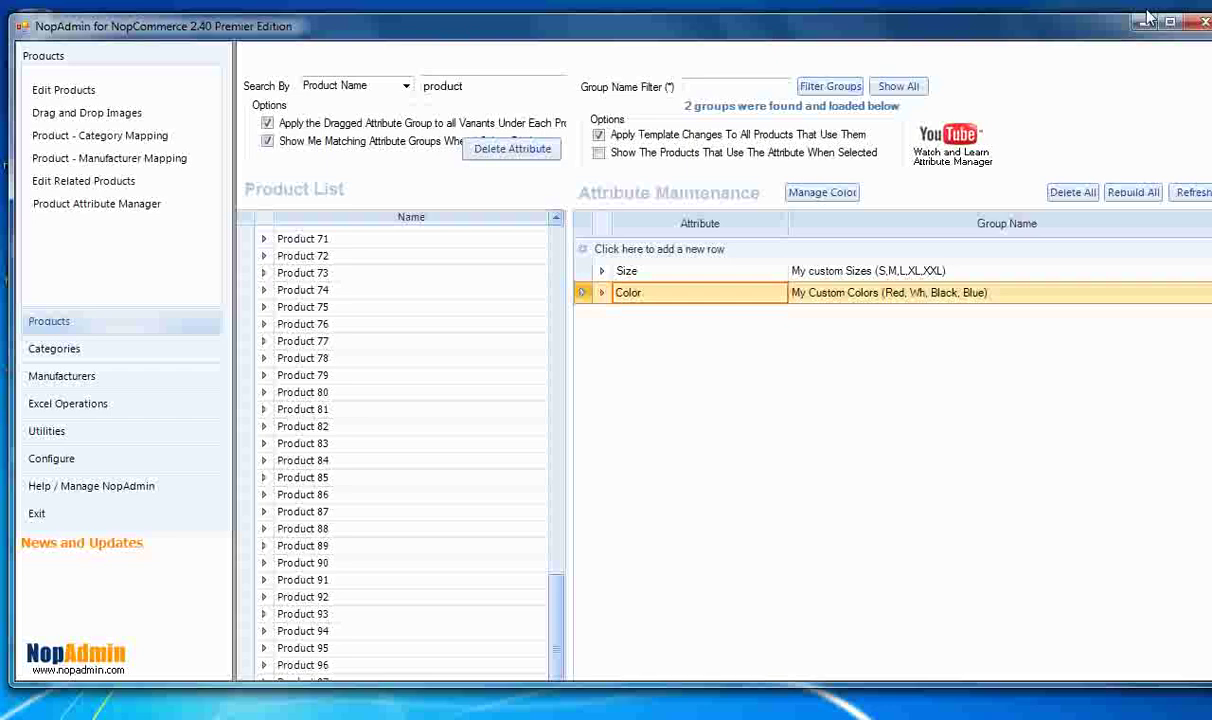
Restore NopAdmin to a smaller window and reload the Product 100 storefront page.
double_click(905, 28)
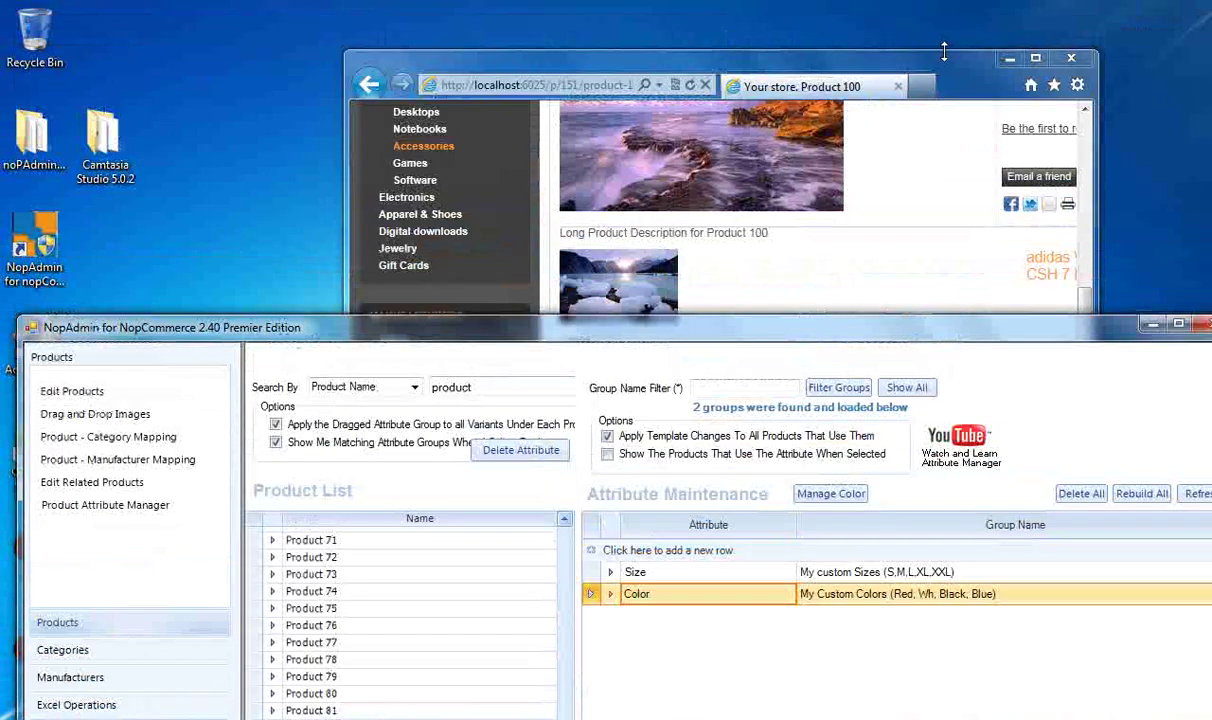
left_click(943, 52)
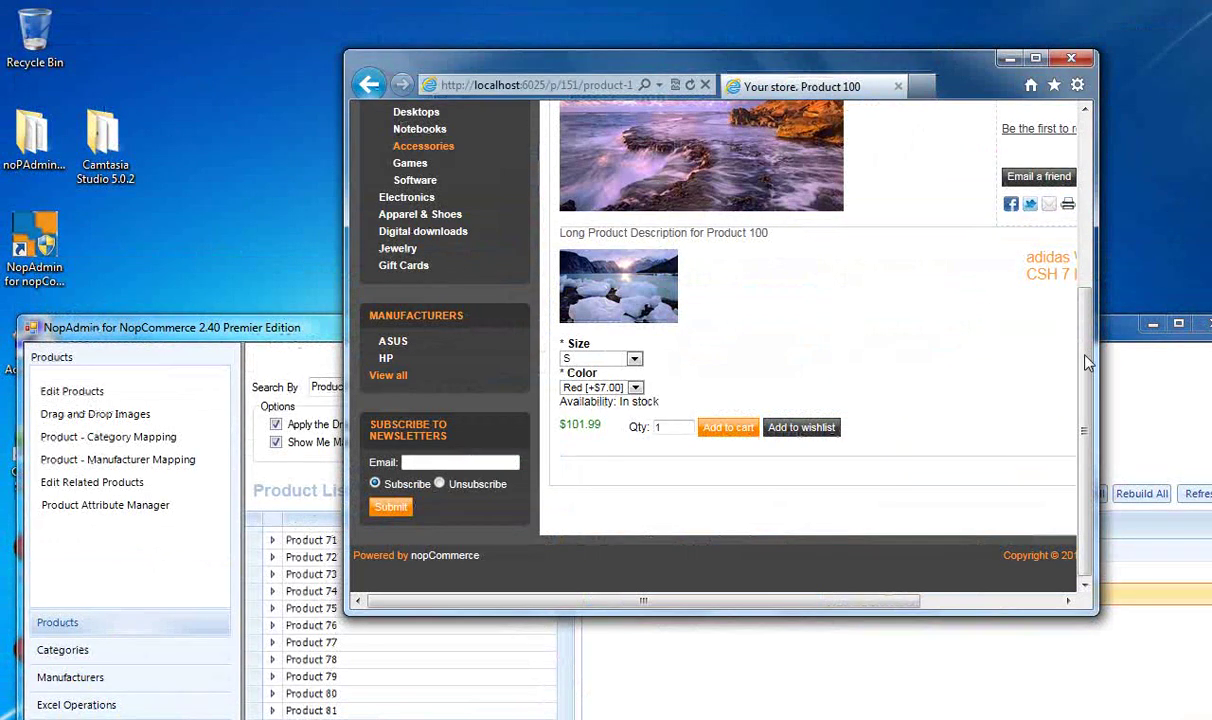
key("F5")
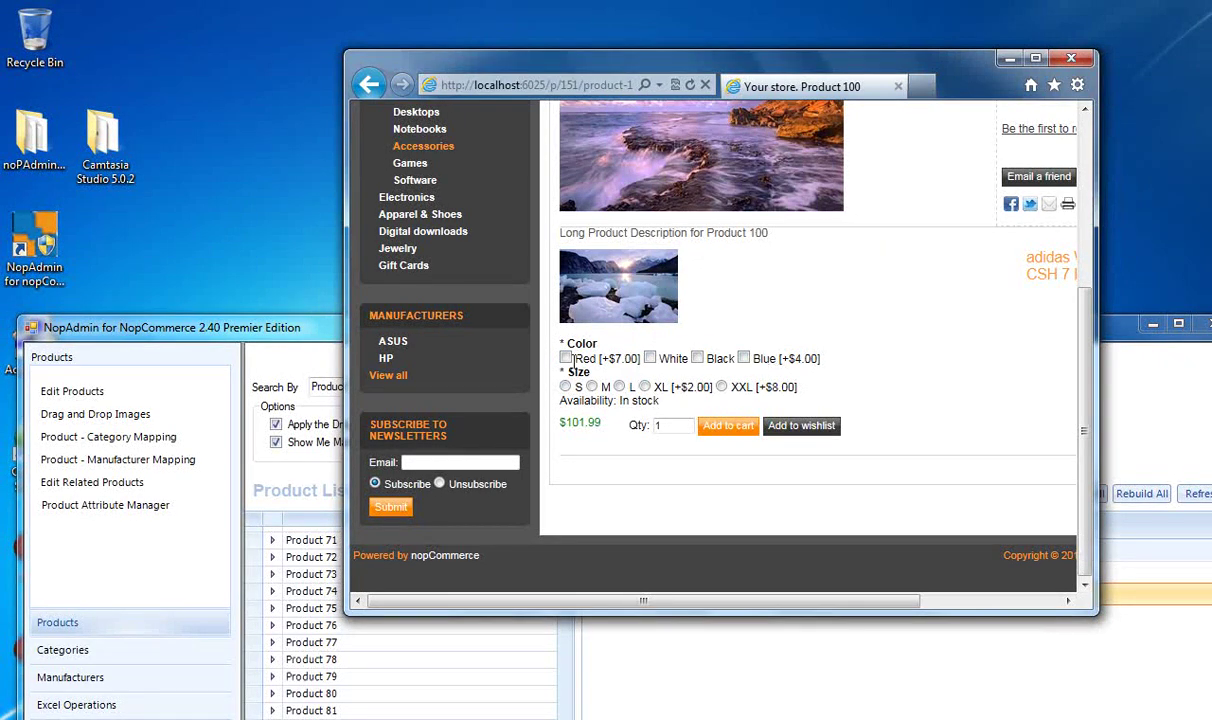
Try the Red, White, Black and Blue colour checkboxes and the S and L size radio buttons.
left_click(566, 358)
left_click(650, 358)
left_click(697, 358)
left_click(566, 358)
left_click(650, 358)
left_click(697, 358)
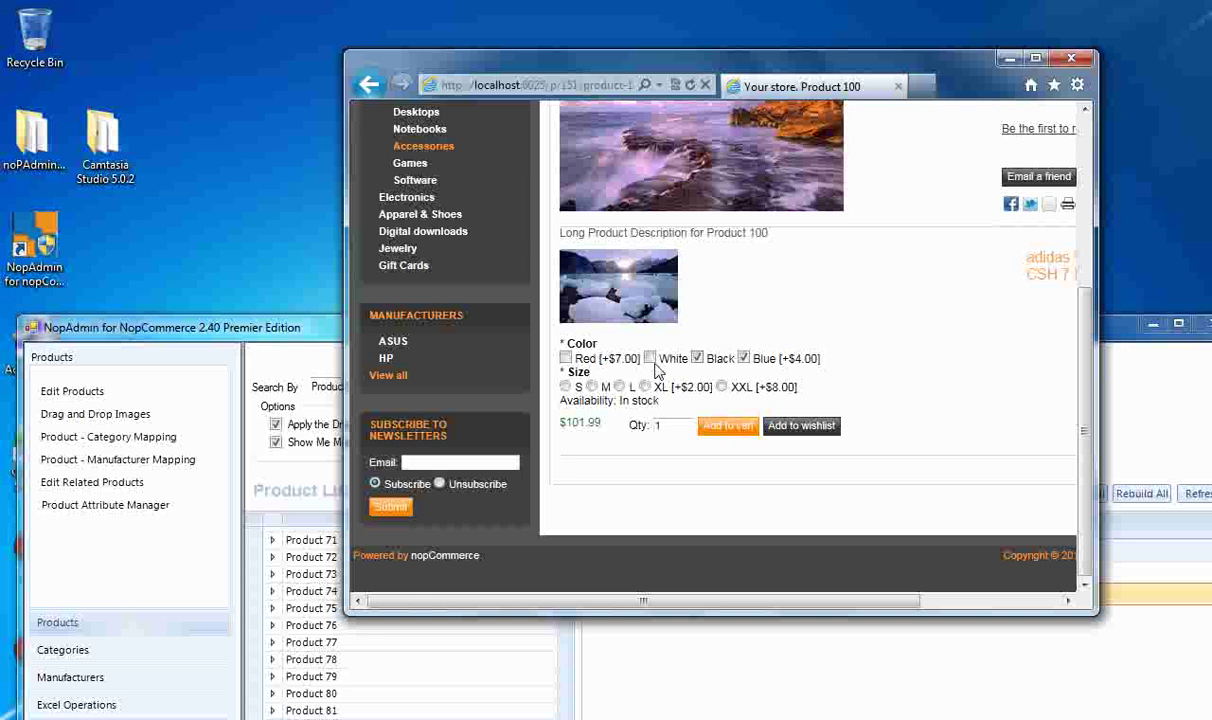
left_click(697, 358)
left_click(744, 358)
left_click(744, 358)
left_click(697, 358)
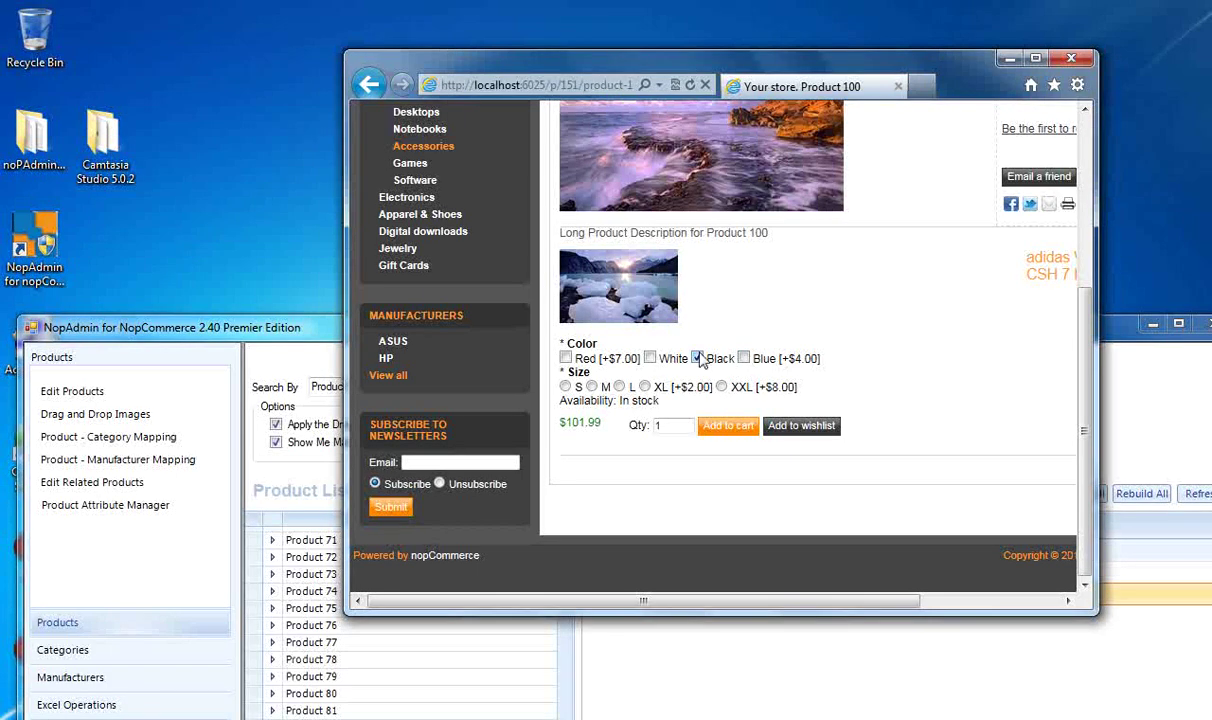
left_click(566, 386)
left_click(619, 386)
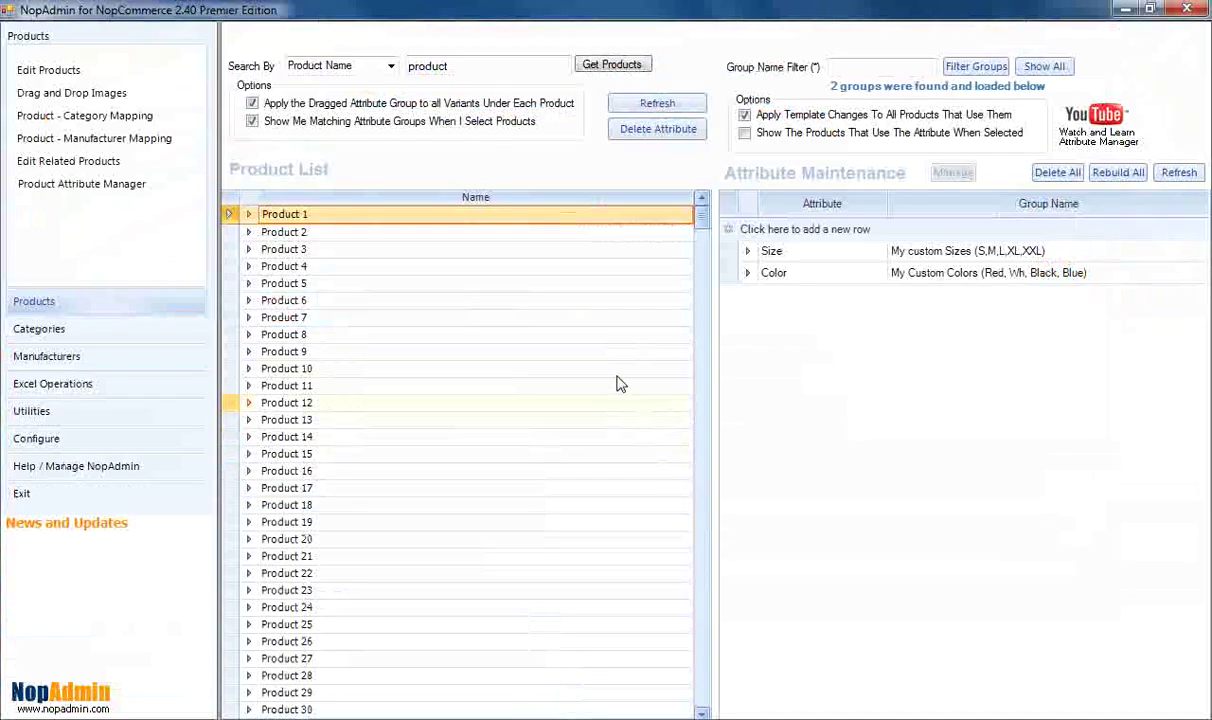
Expand the Size and Color values, such as XXL +8.0000 and Red +7.0000, and review Size's settings.
left_click(640, 368)
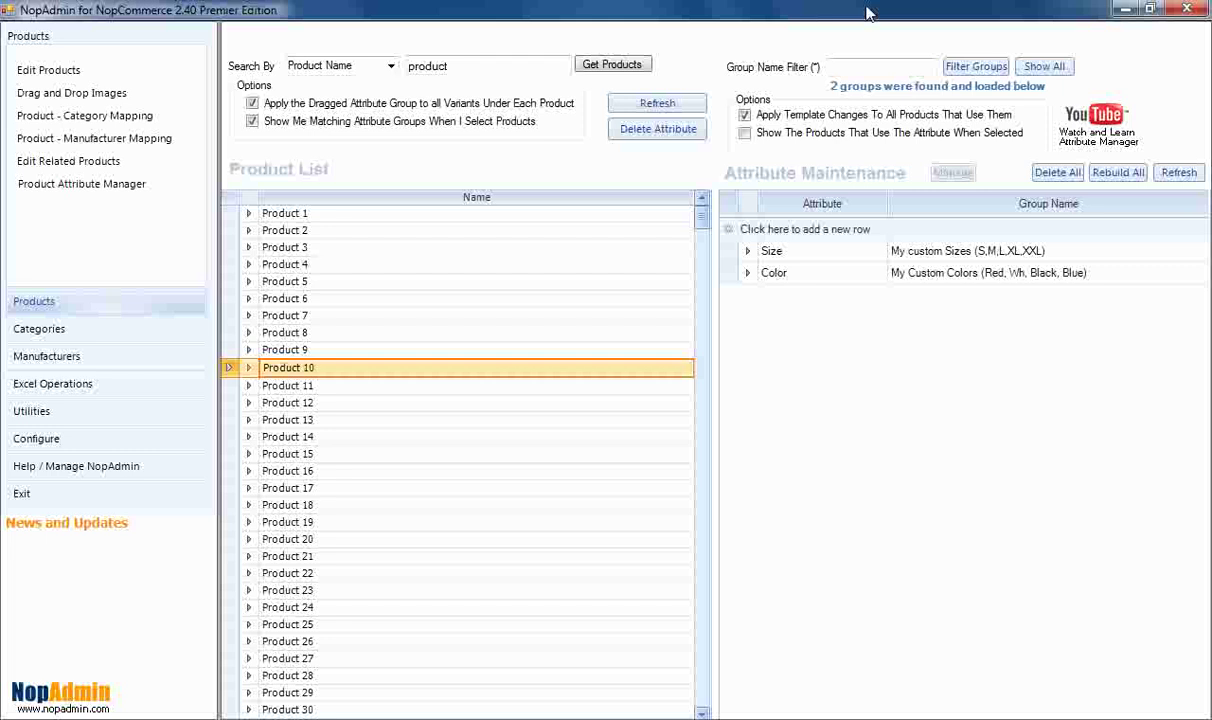
left_click(749, 254)
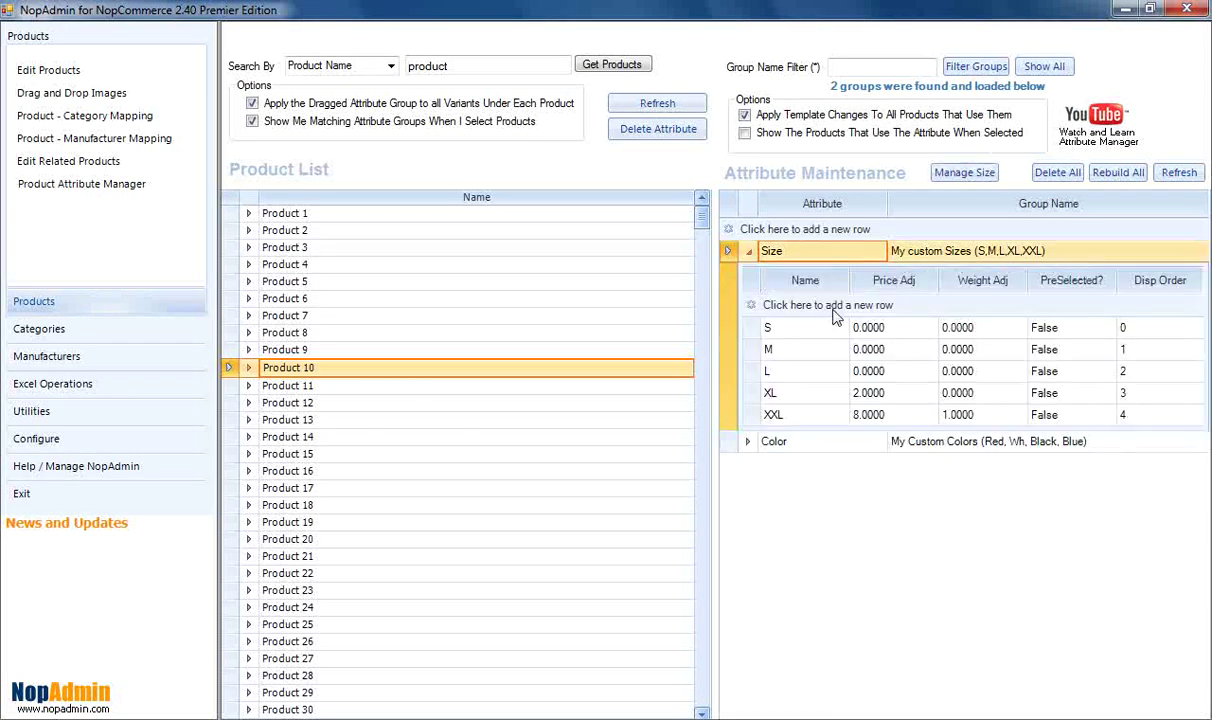
left_click(748, 441)
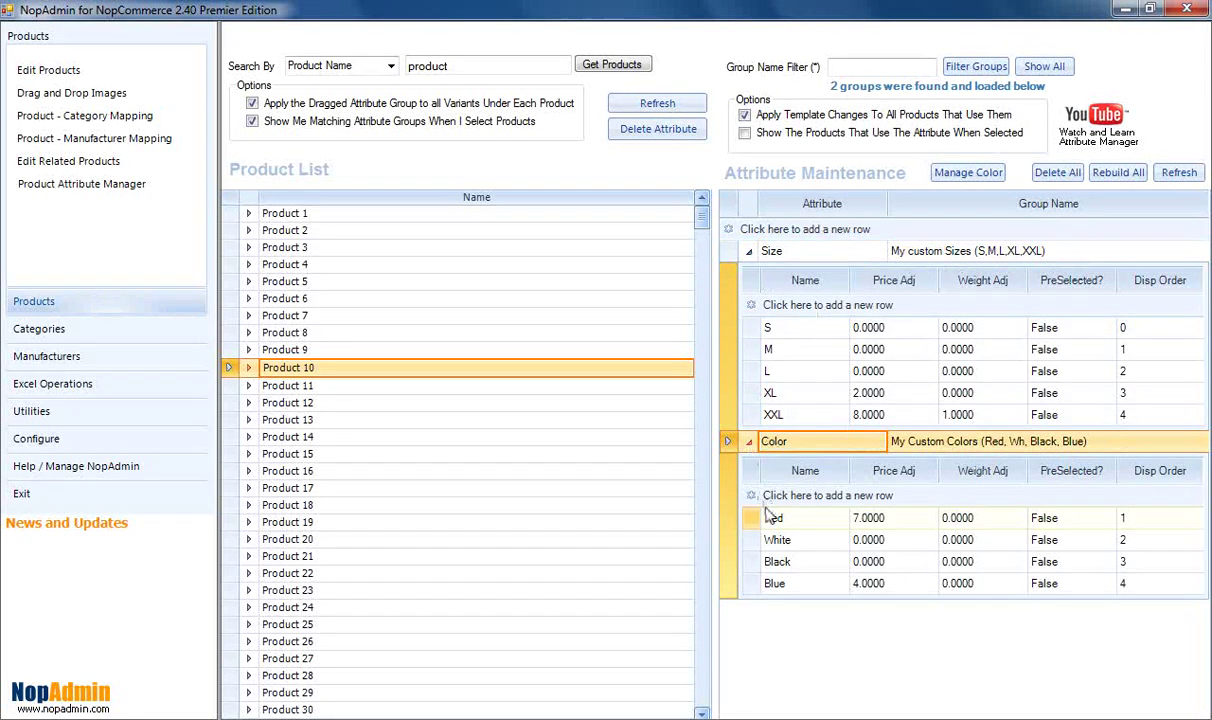
left_click(912, 565)
left_click(804, 254)
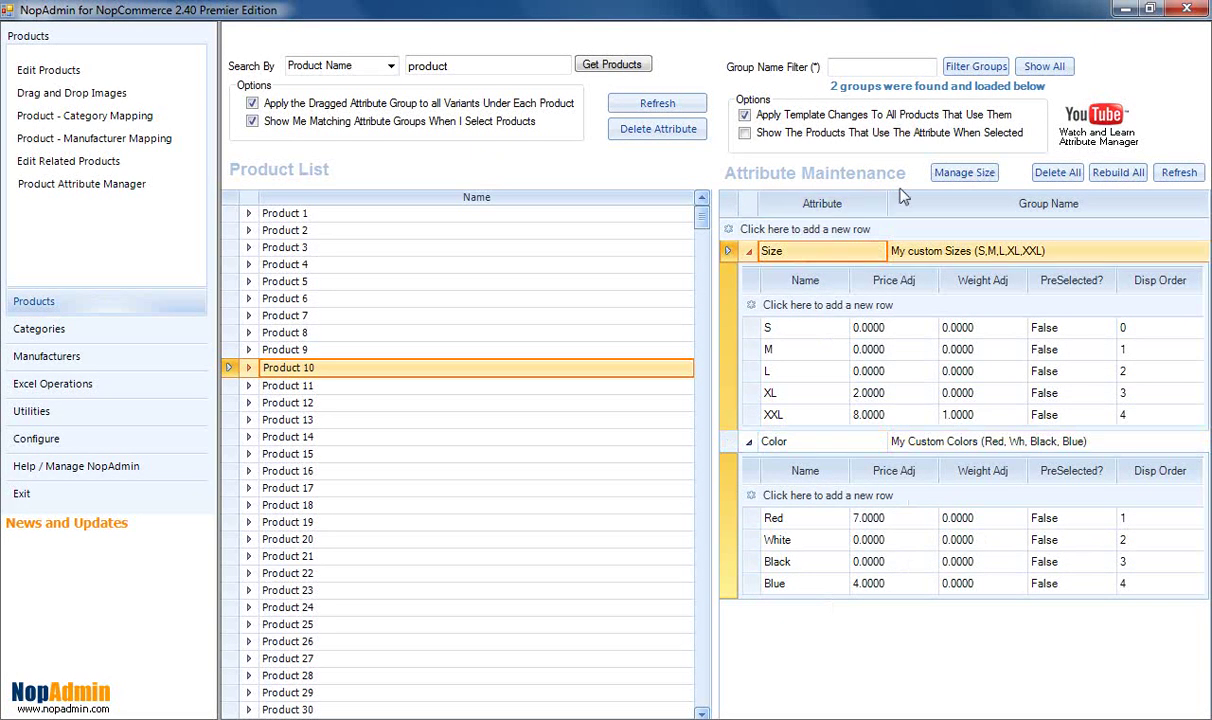
left_click(964, 172)
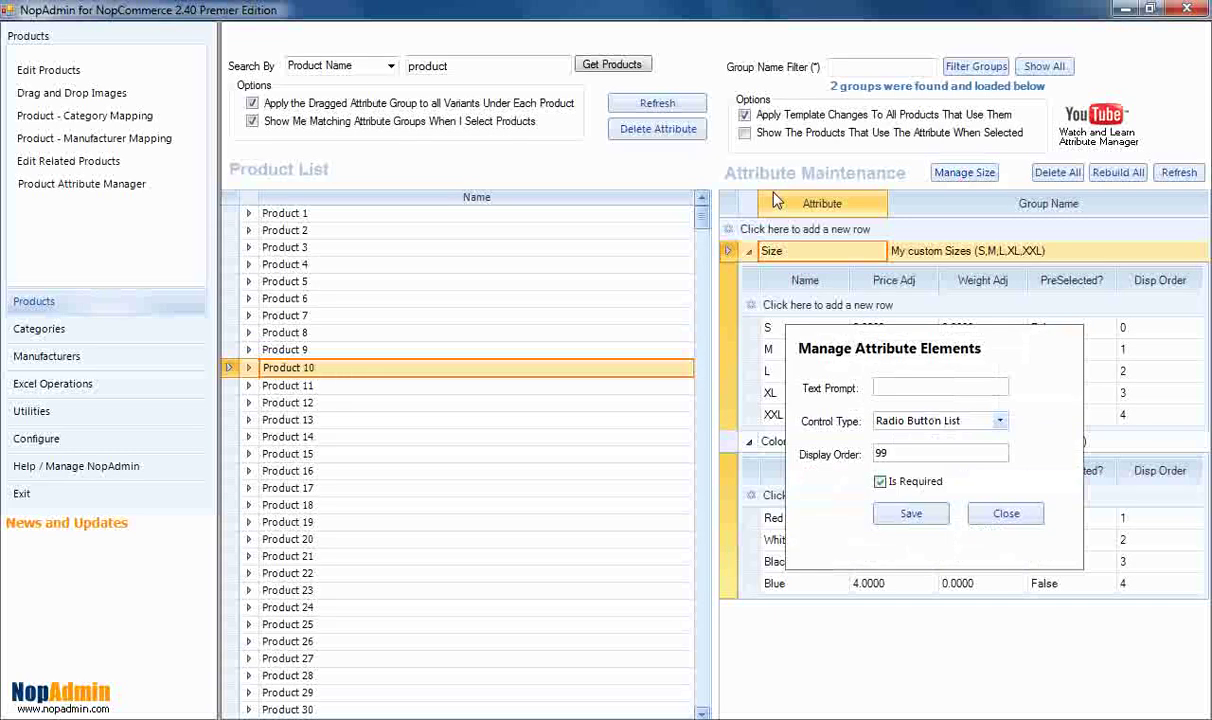
left_click(1003, 513)
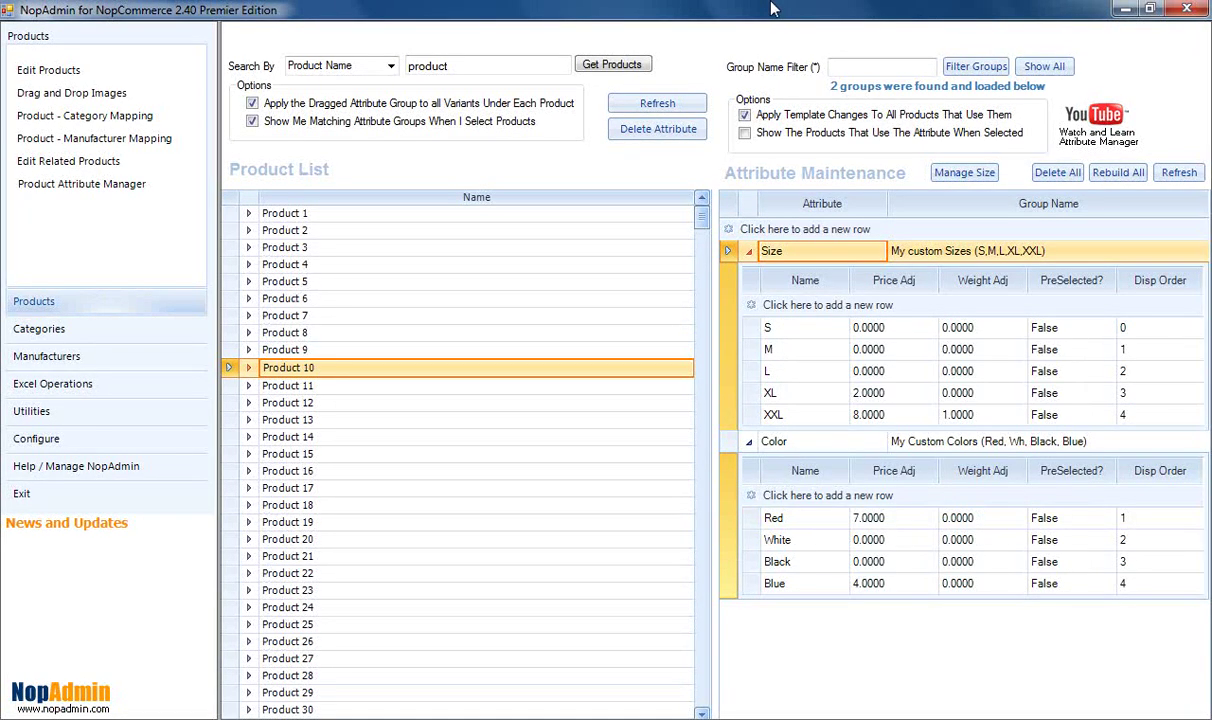